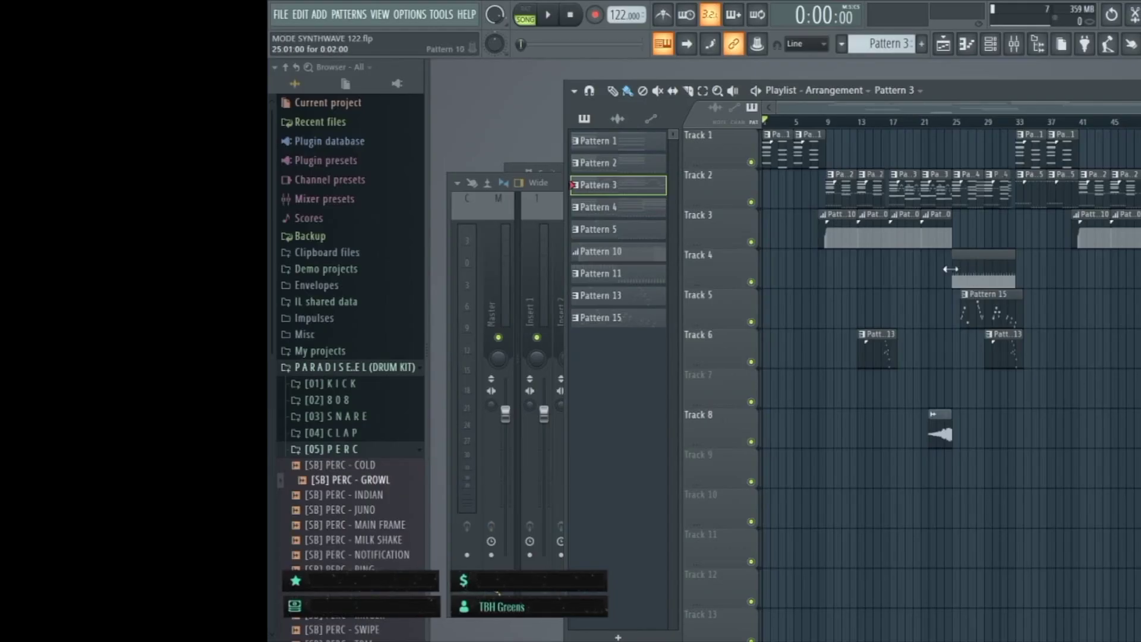
Step: Open FLEX #3 from the Channel rack to view its Abience preset, then hide the rack
key("F6")
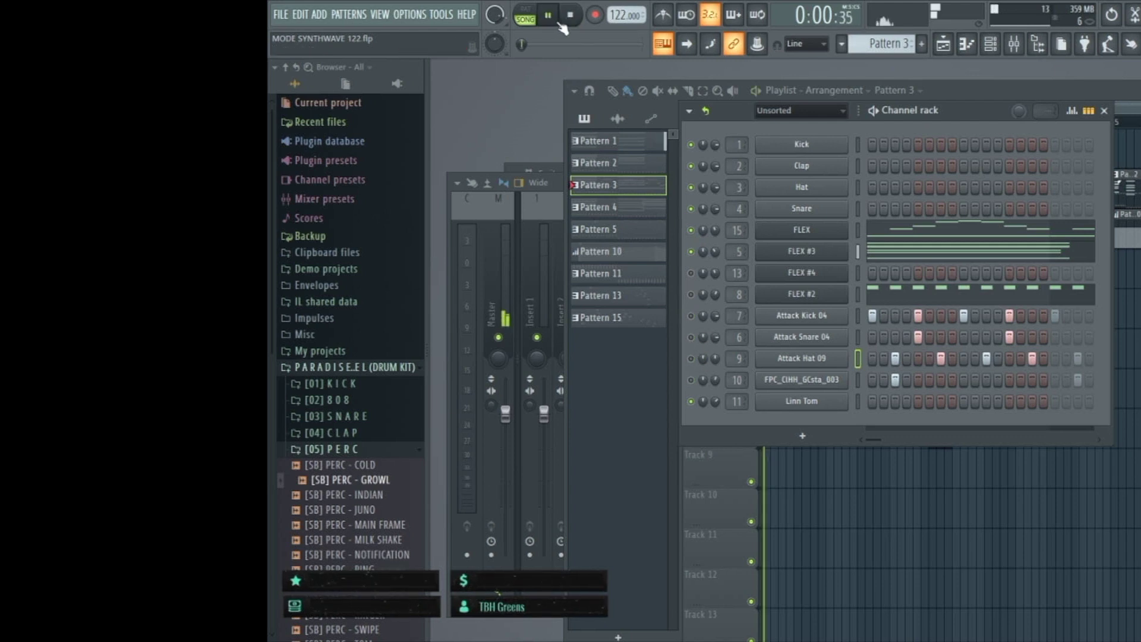
left_click(803, 249)
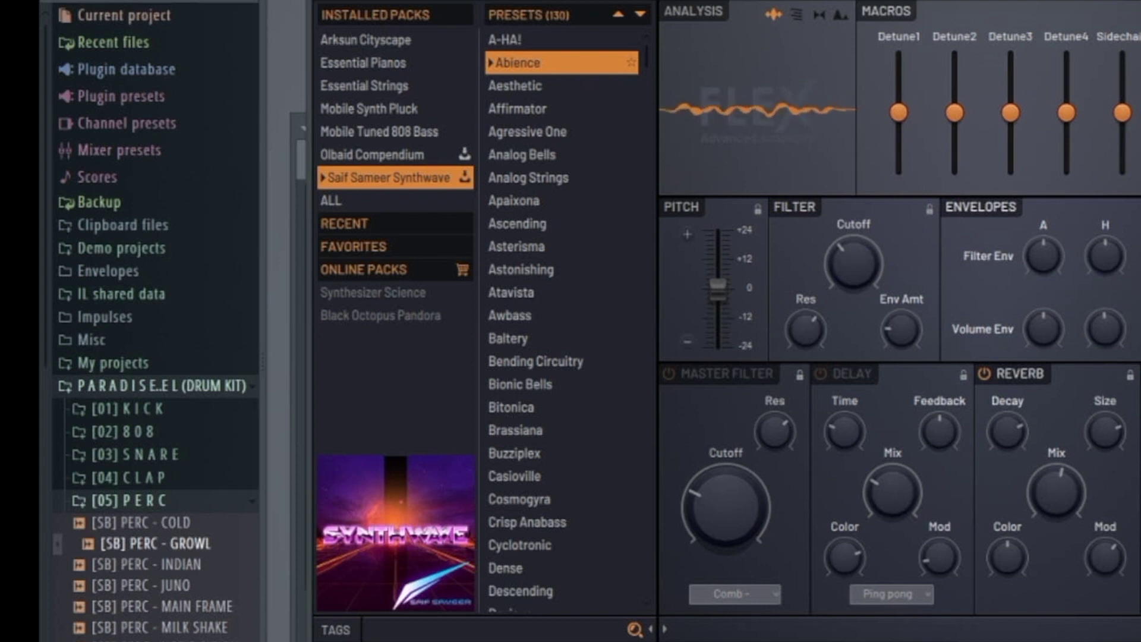
key("F6")
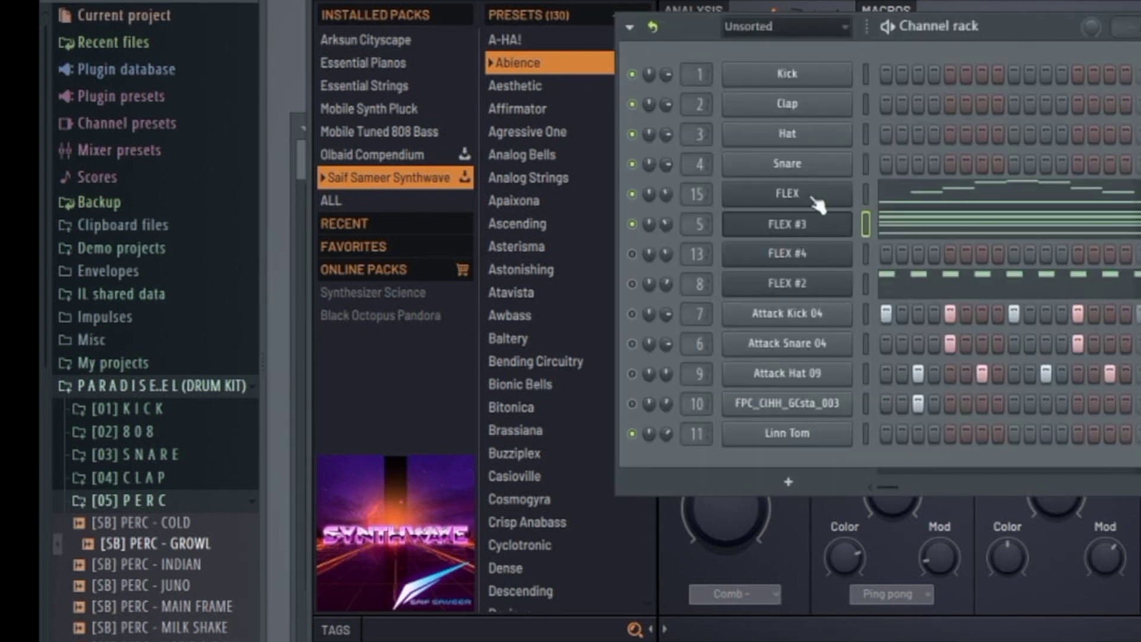
Step: Return to the Playlist, zoom the view, and start playback from bar 9
key("F5")
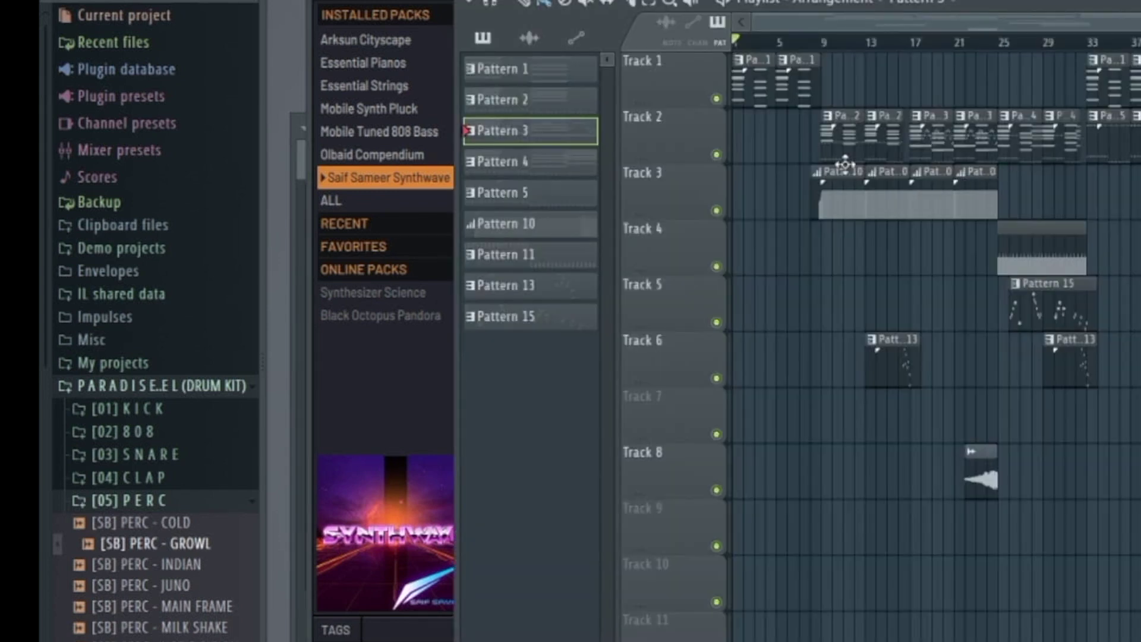
scroll(826, 52, "up", 5)
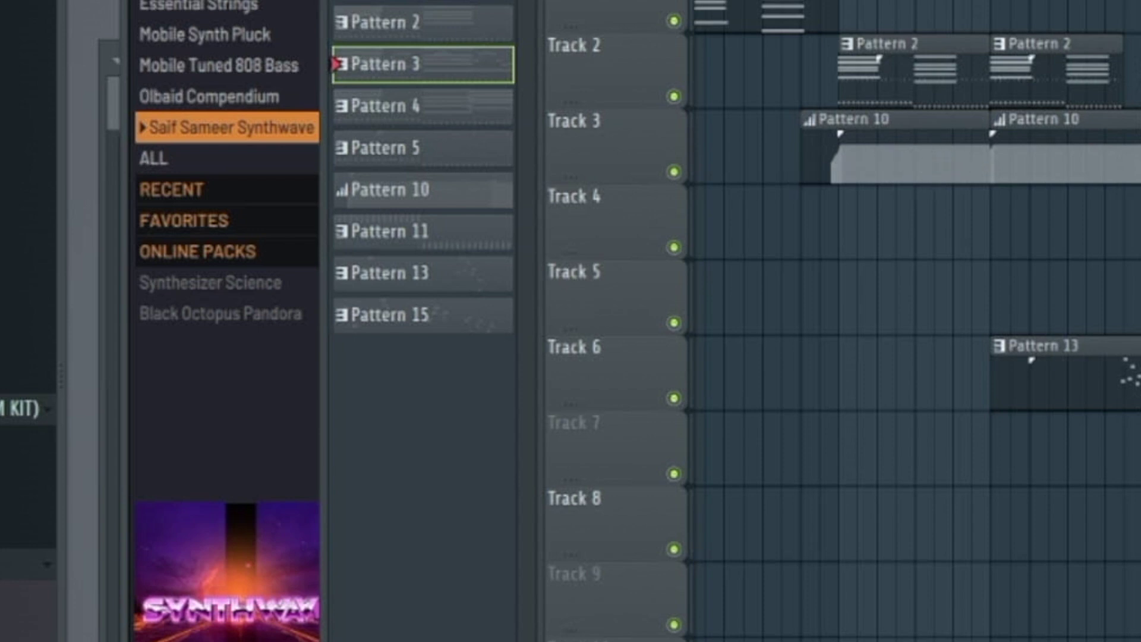
scroll(915, 333, "left", 3)
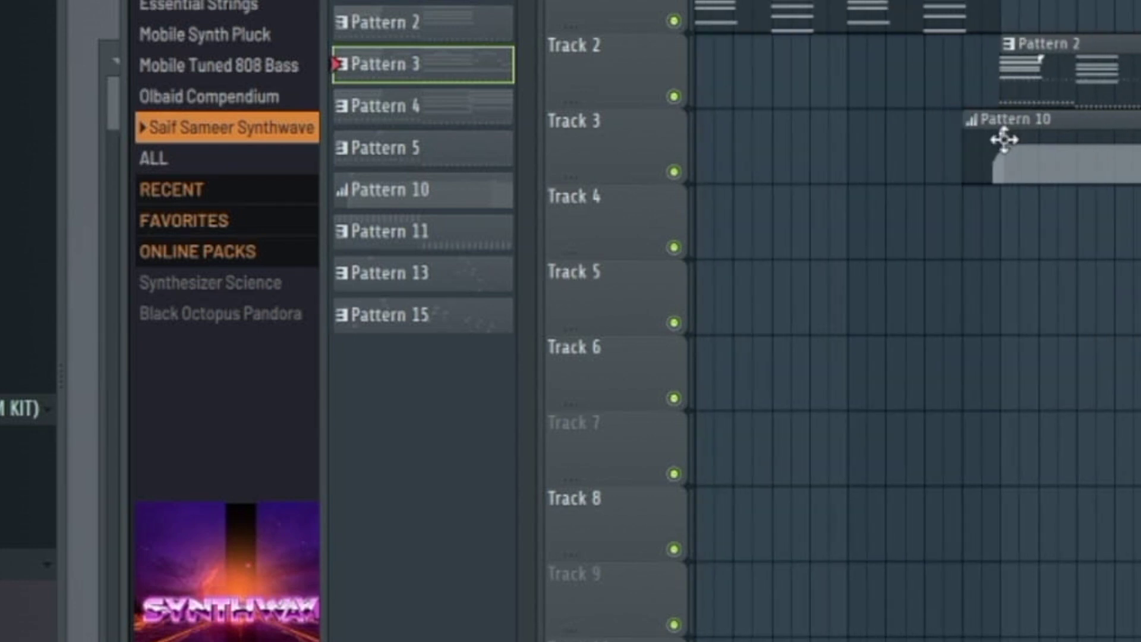
scroll(973, 140, "up", 2)
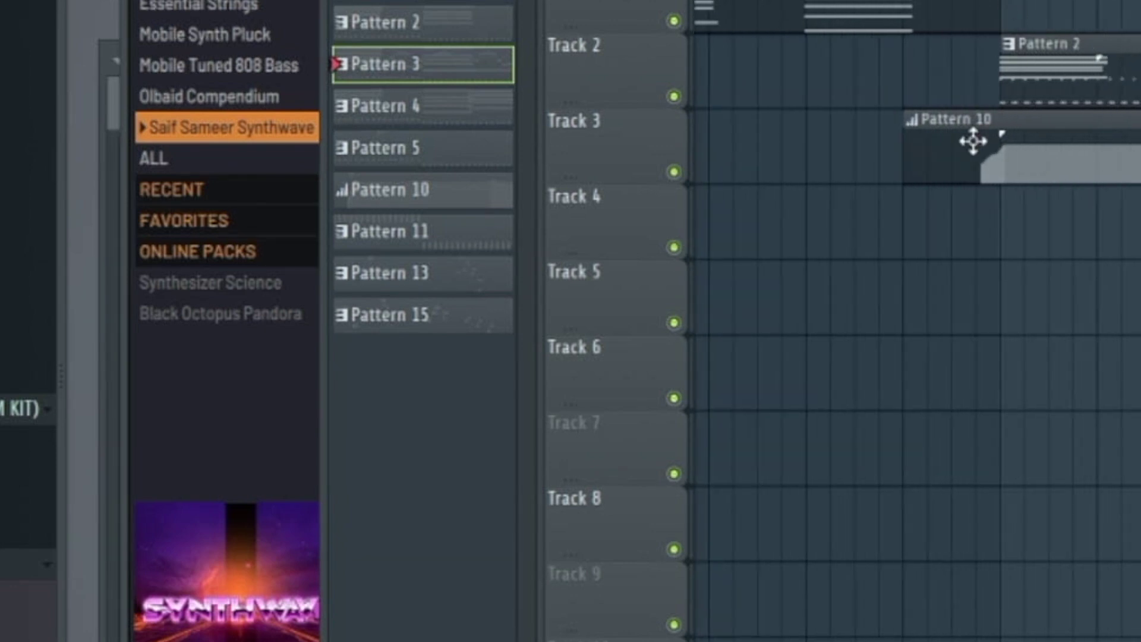
scroll(929, 129, "down", 2)
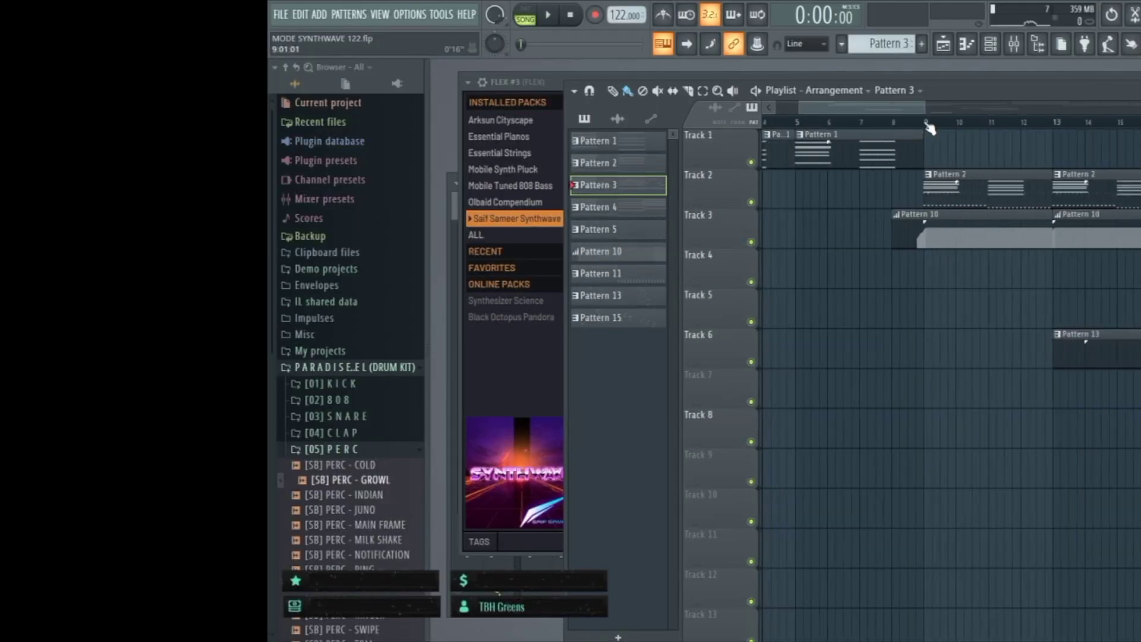
scroll(927, 130, "down", 2)
scroll(925, 133, "down", 2)
left_click(836, 121)
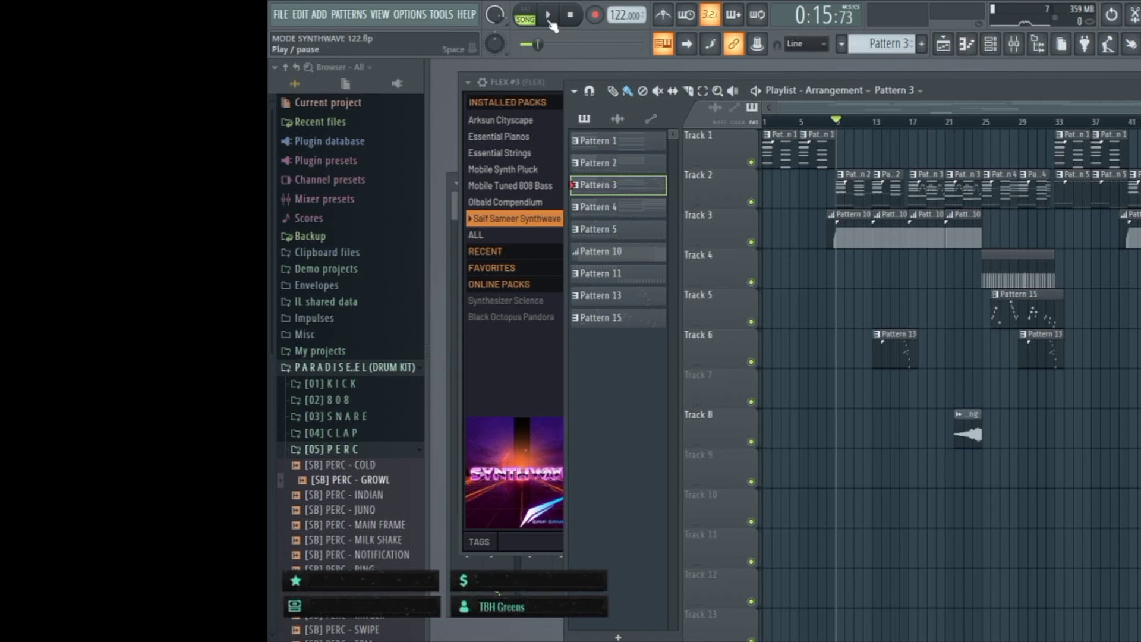
left_click(549, 18)
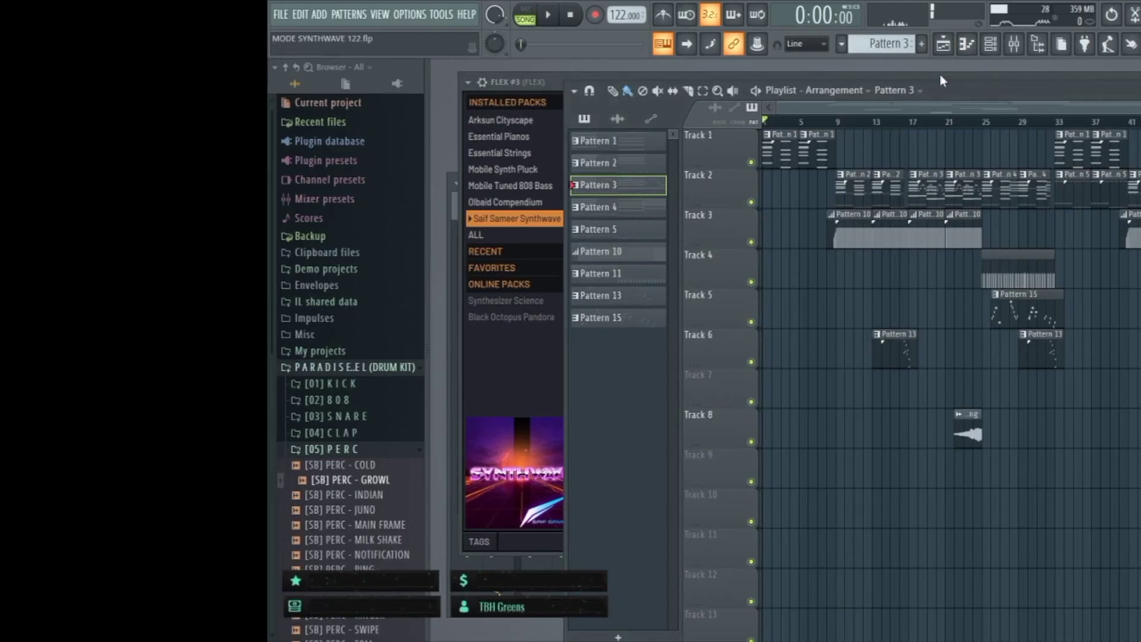
Step: Open FLEX #2 from the Channel rack to show its Crisp Anabass preset
key("F6")
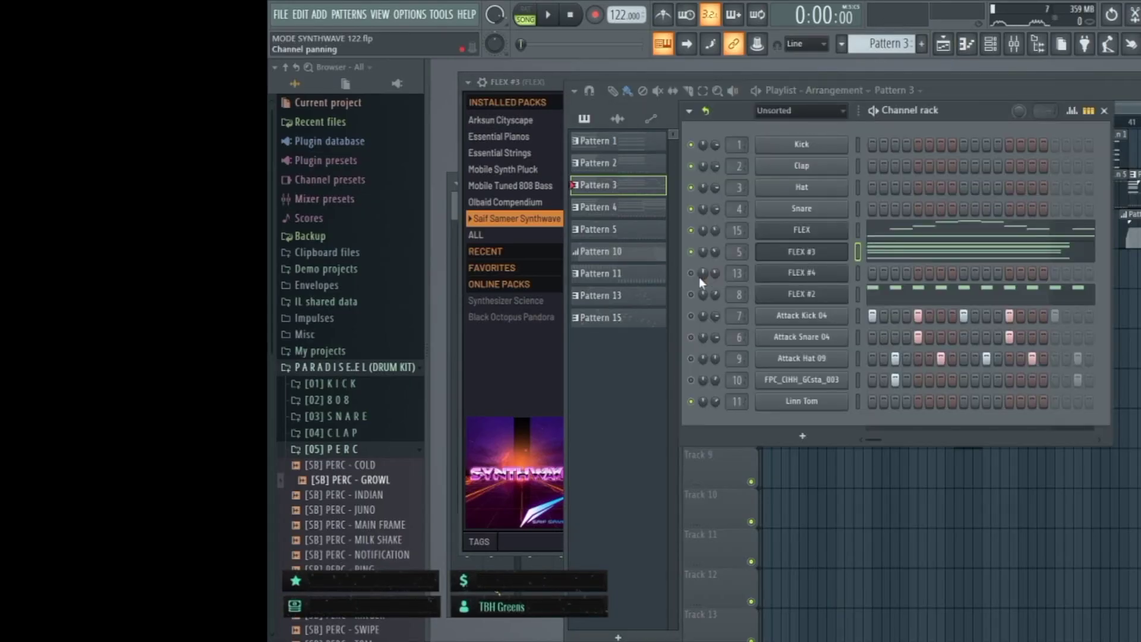
left_click(804, 300)
left_click(949, 51)
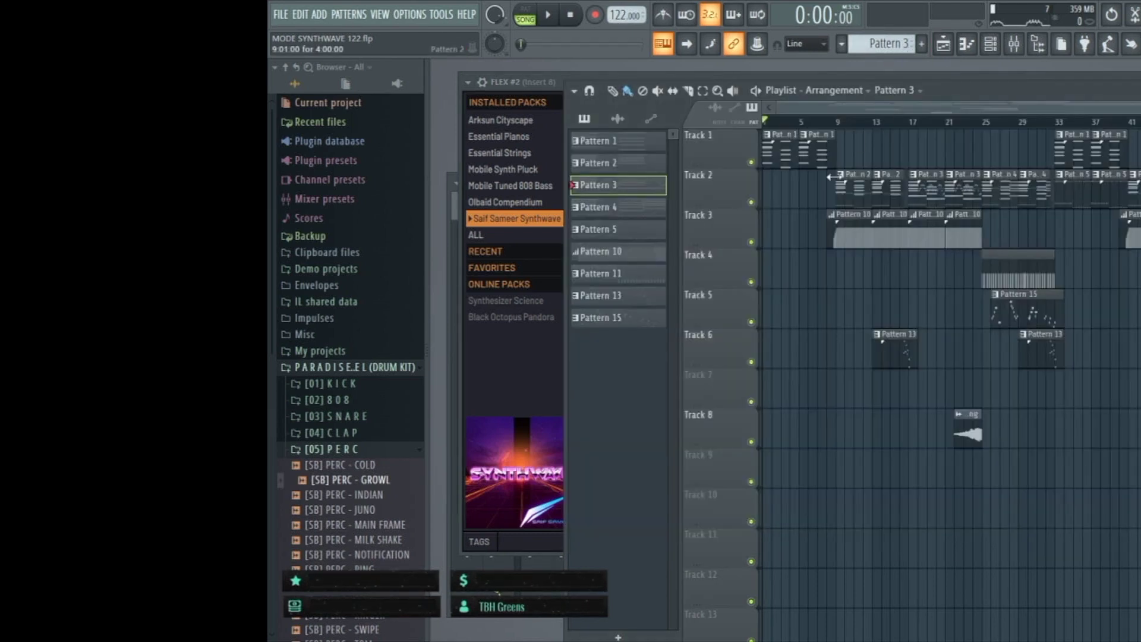
left_click(966, 44)
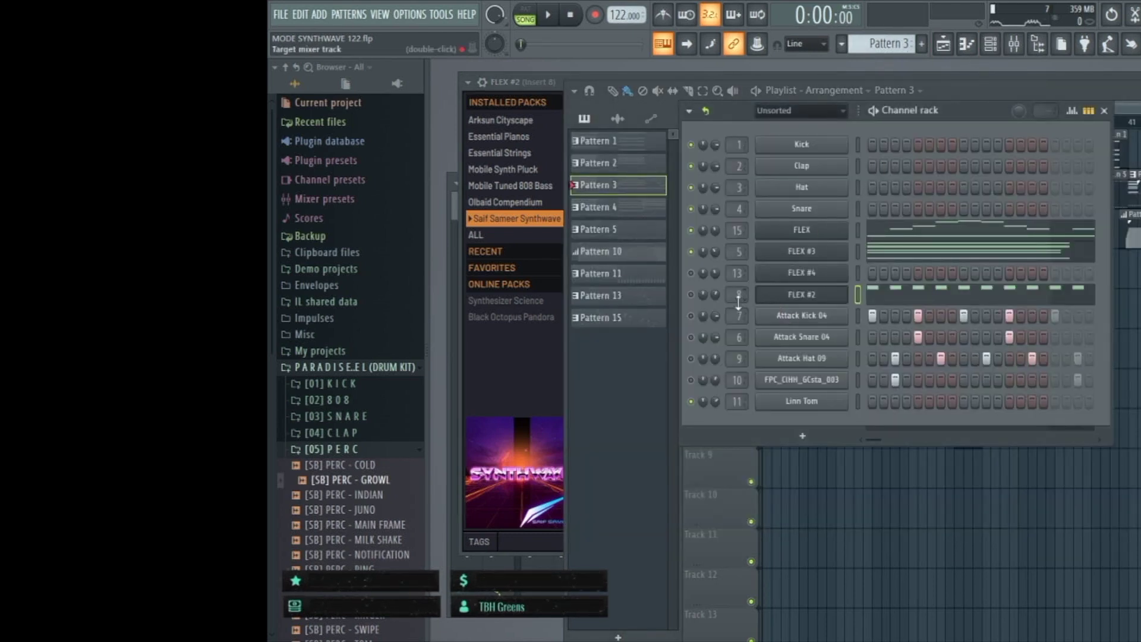
left_click(785, 294)
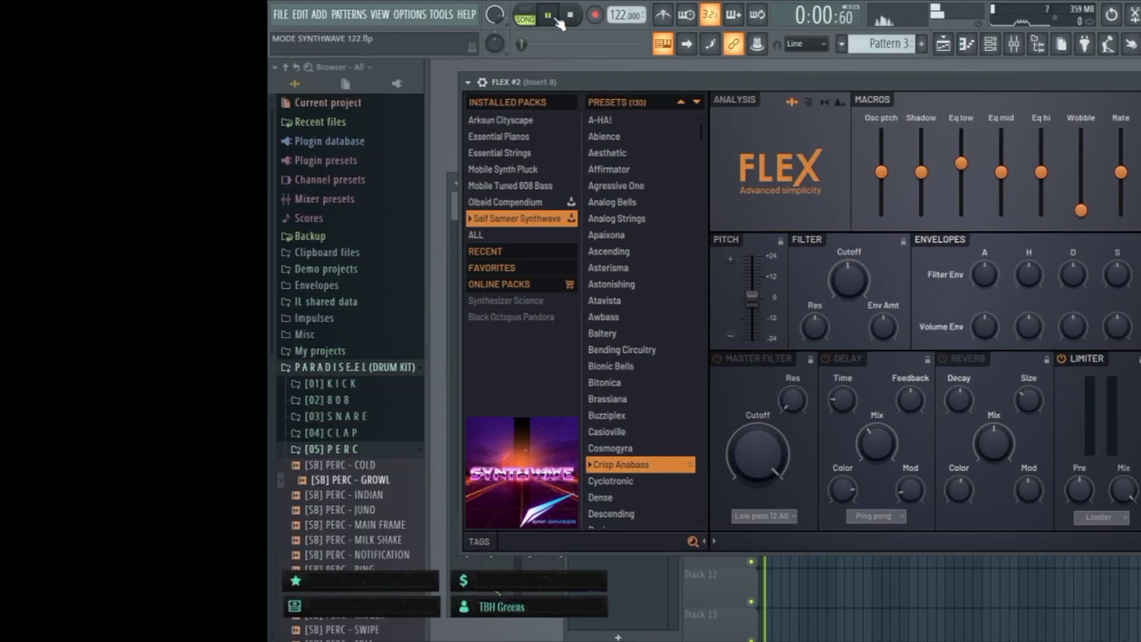
Step: Move the song position to about bar 9 and reopen the FLEX #2 synth
key("F5")
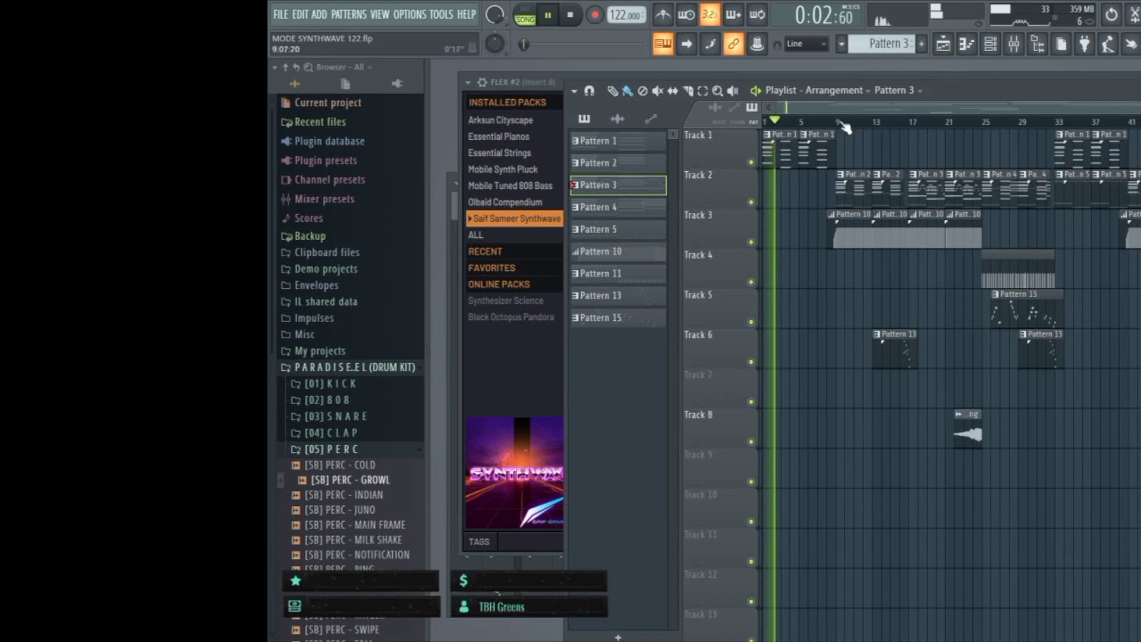
left_click(838, 123)
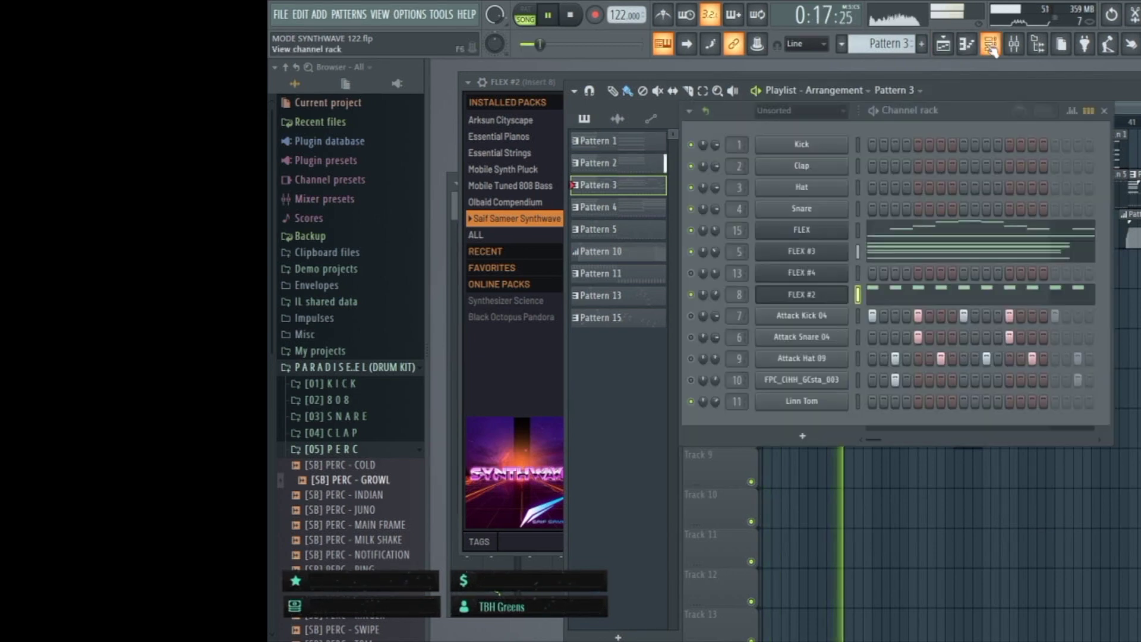
left_click(794, 294)
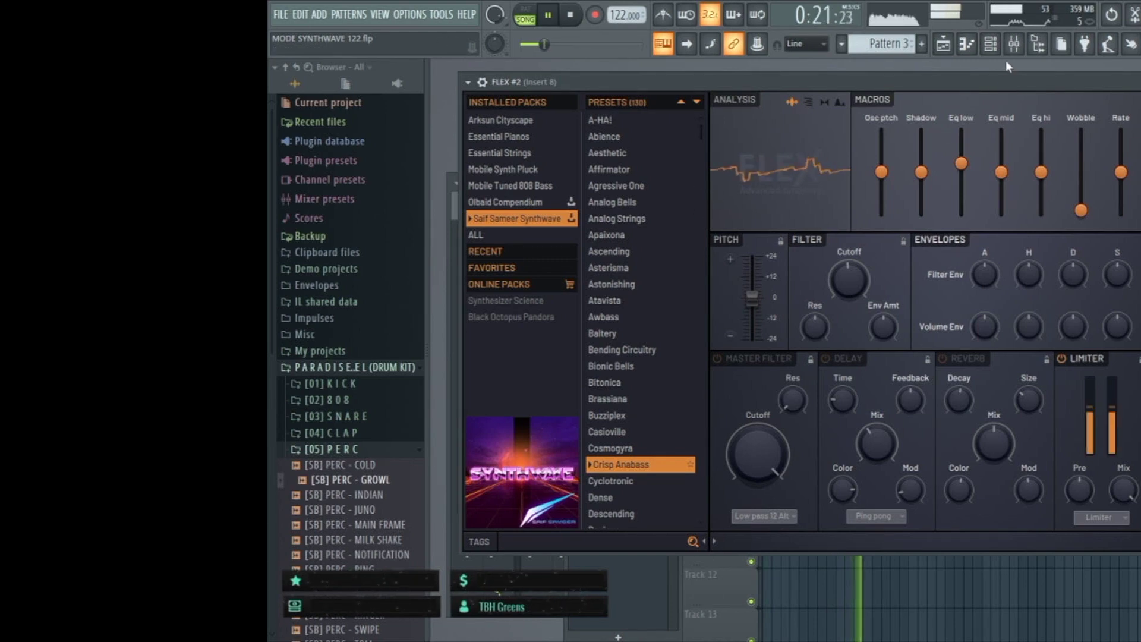
Step: Show the Mixer's insert tracks, stop playback, and toggle the Channel rack
left_click(1013, 44)
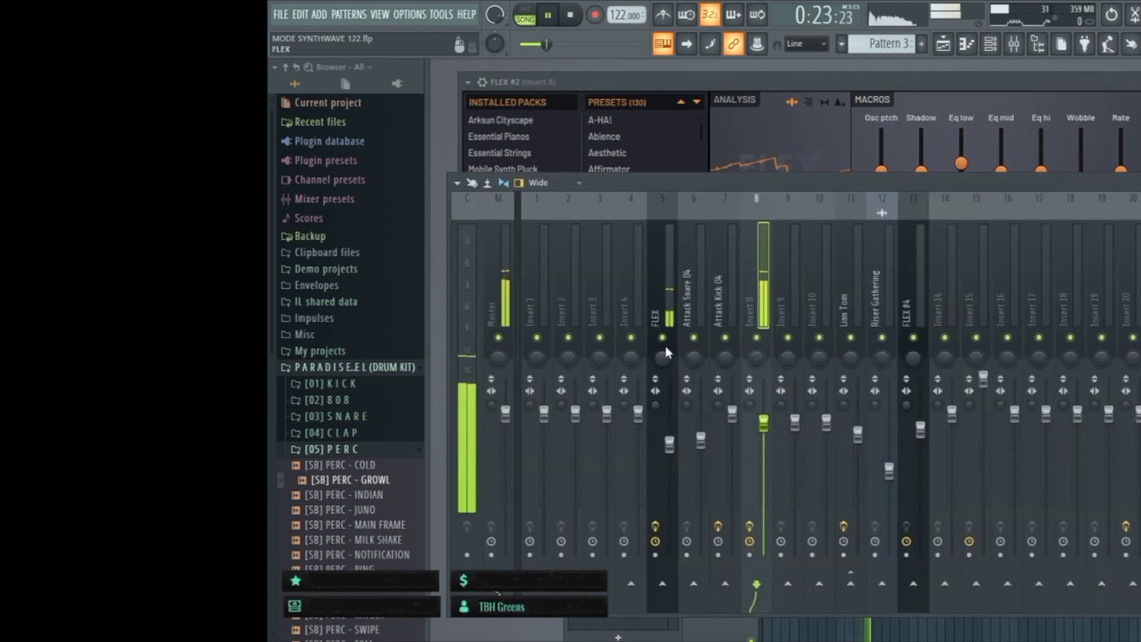
key("space")
key("F6")
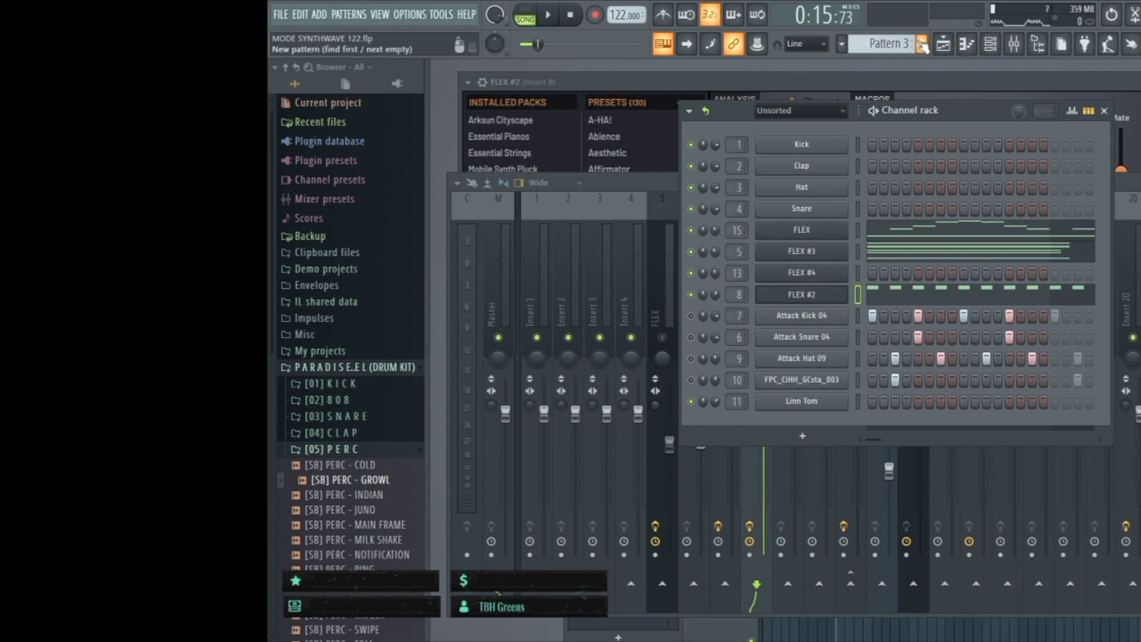
left_click(945, 44)
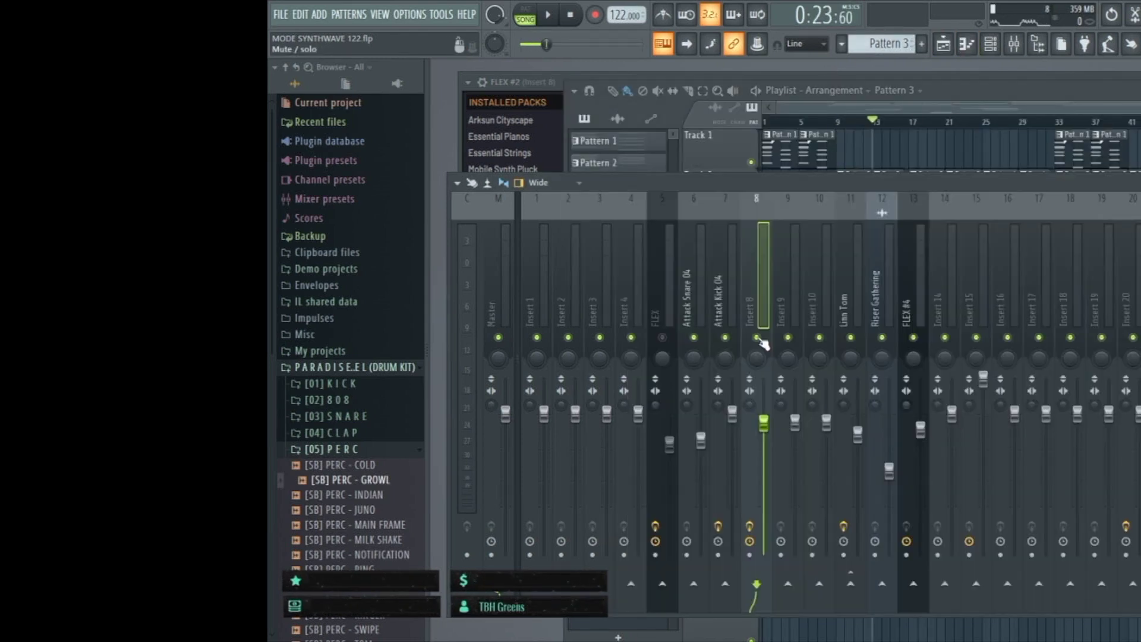
left_click(1001, 41)
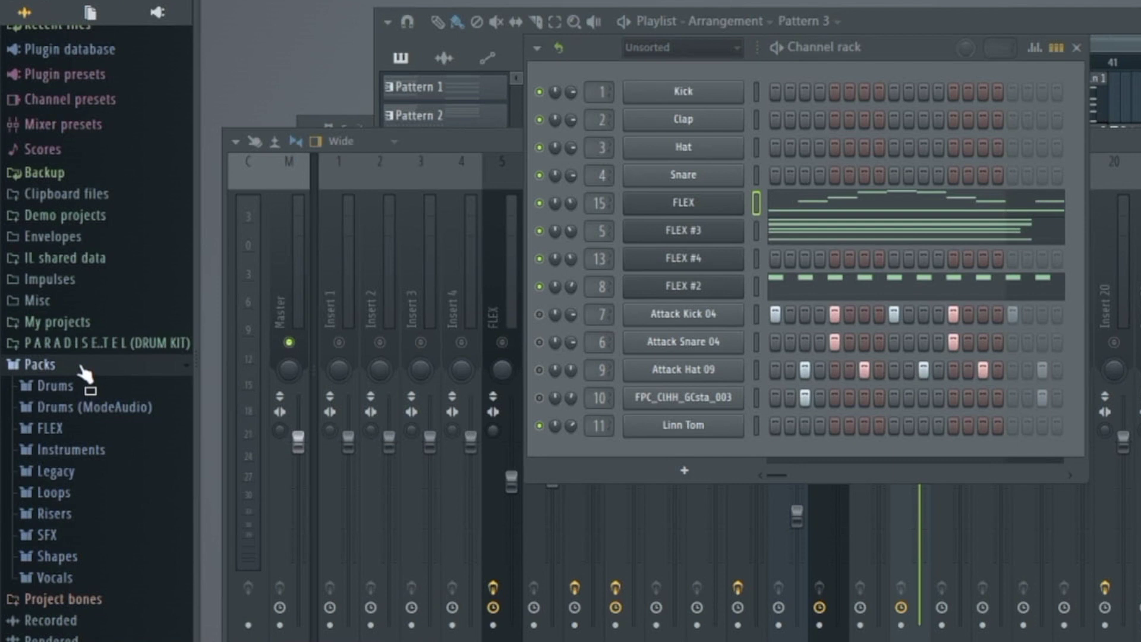
Step: Collapse the Packs folder, then audition the Attack Kick 04 and Attack Snare 04 samples
left_click(80, 363)
left_click(679, 321)
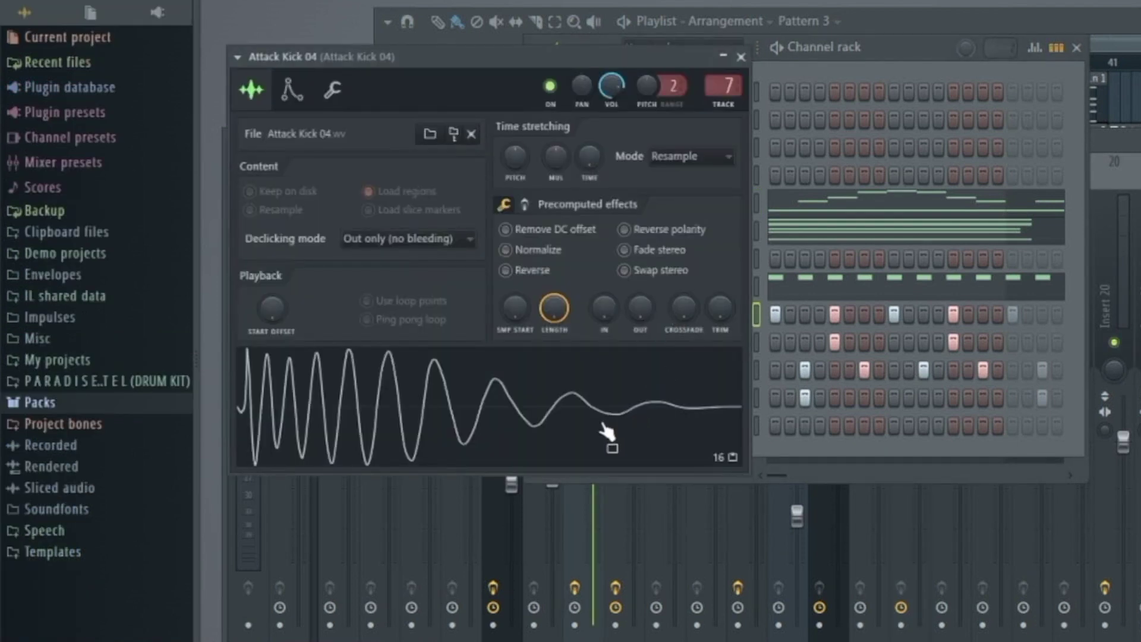
left_click(582, 404)
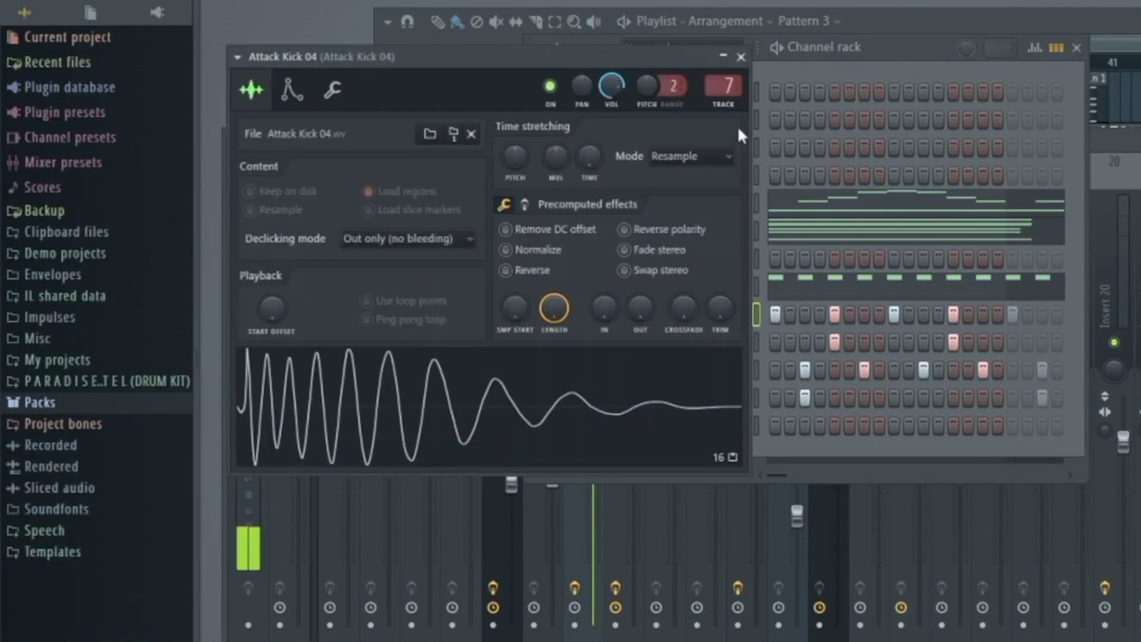
left_click(740, 57)
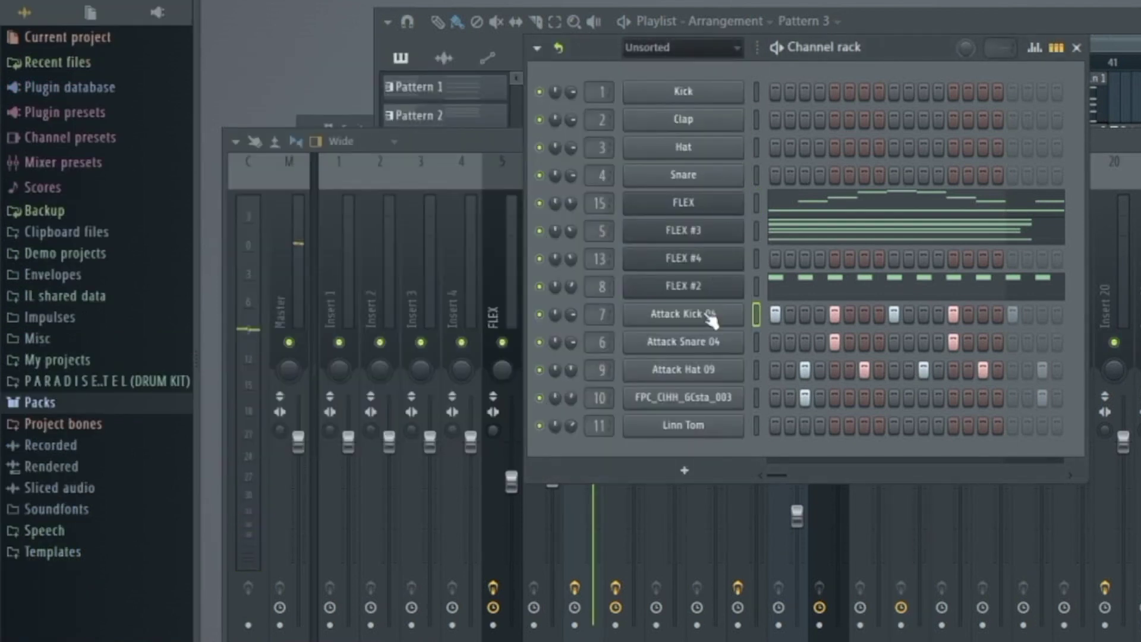
left_click(694, 343)
left_click(612, 446)
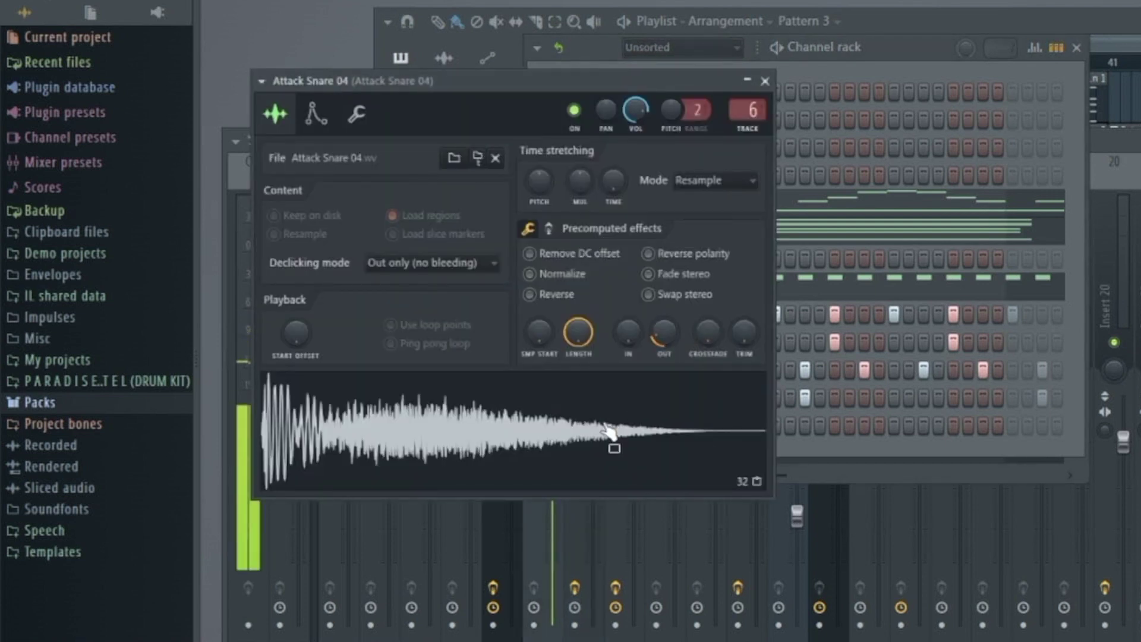
left_click(765, 81)
Step: Audition the Attack Hat 09, FPC_CIHH_GCsta_003 and Linn Tom samples, closing each
left_click(677, 377)
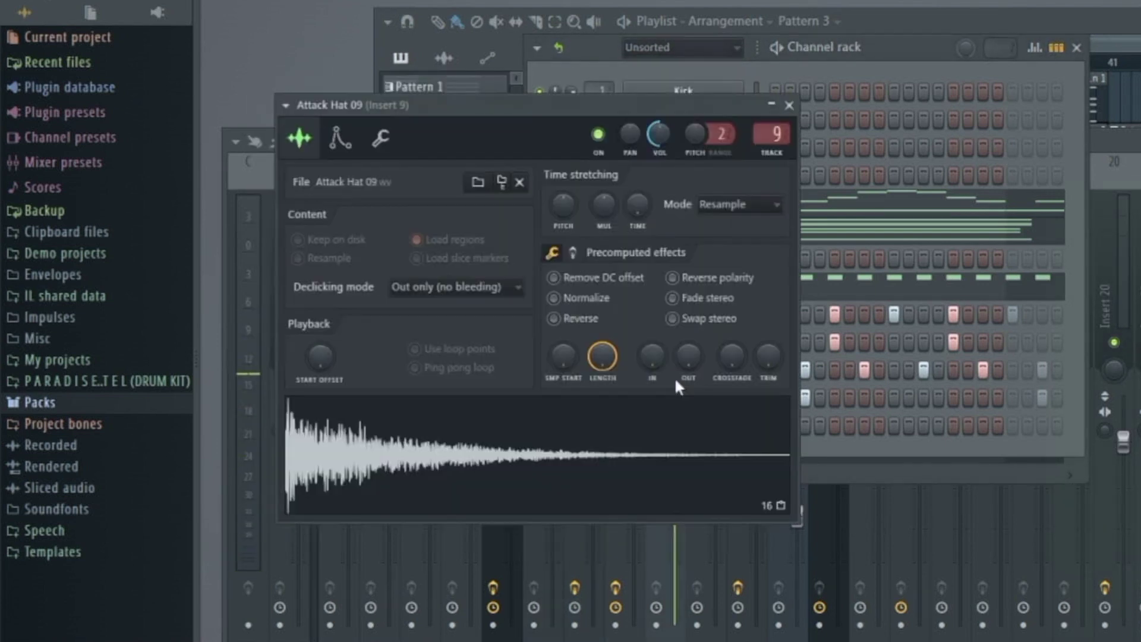
left_click(618, 418)
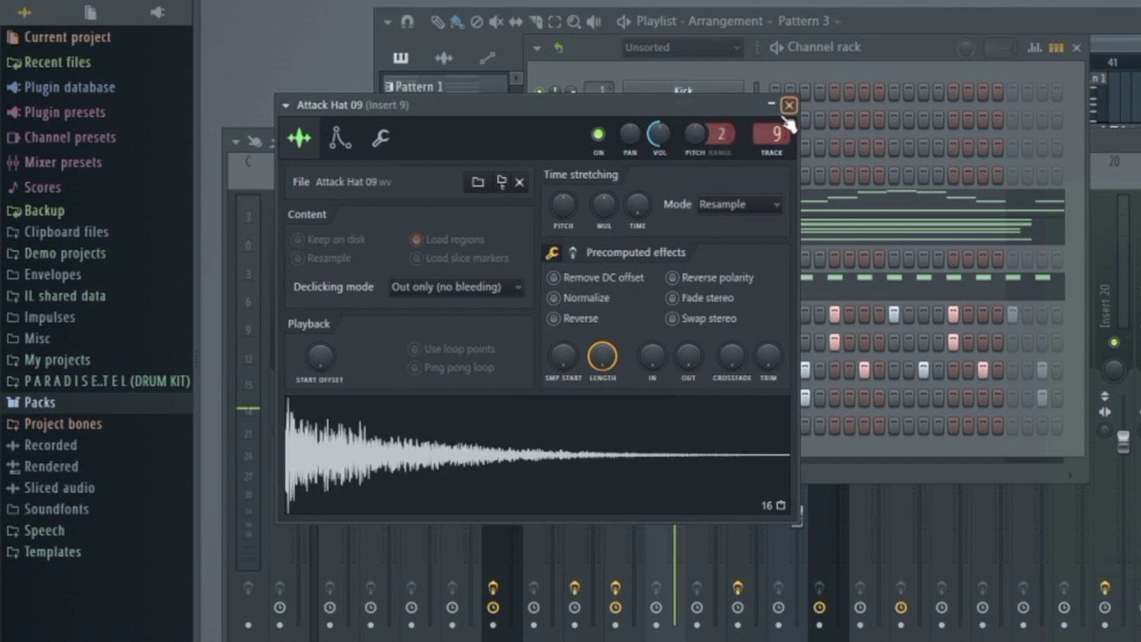
left_click(789, 107)
left_click(665, 394)
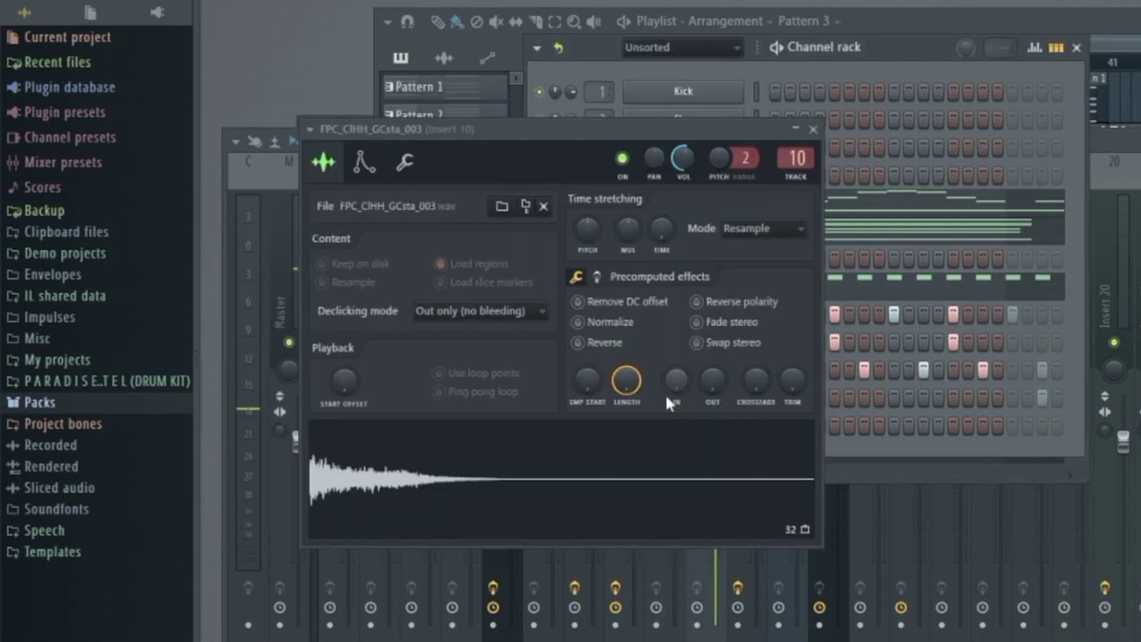
left_click(671, 475)
left_click(813, 130)
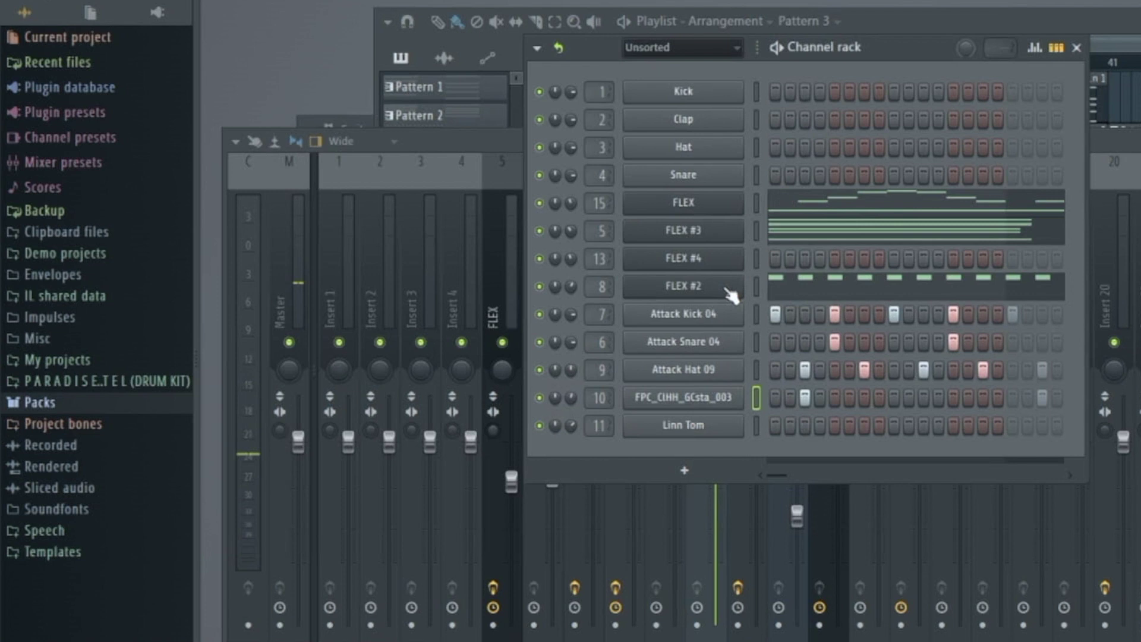
left_click(702, 429)
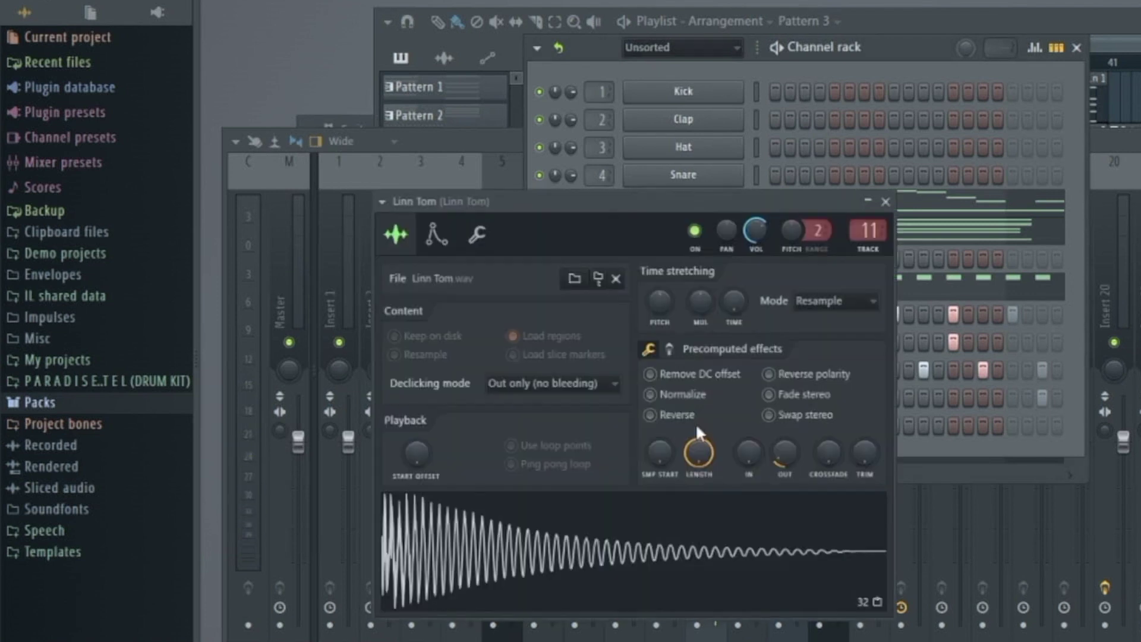
left_click(682, 547)
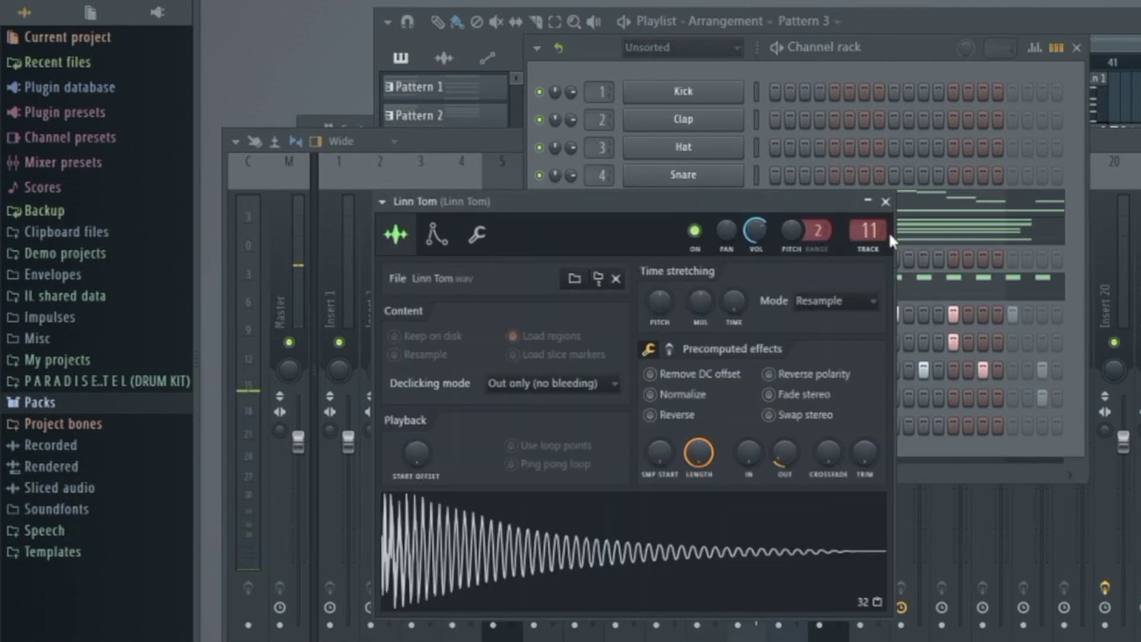
left_click(885, 202)
left_click(1038, 31)
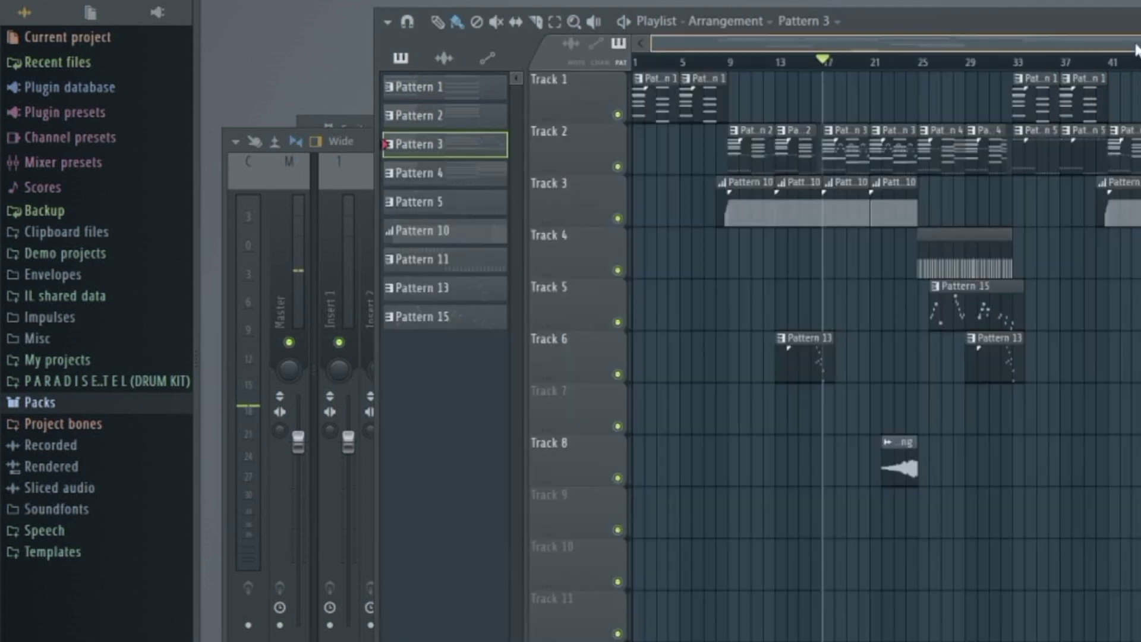
key("F6")
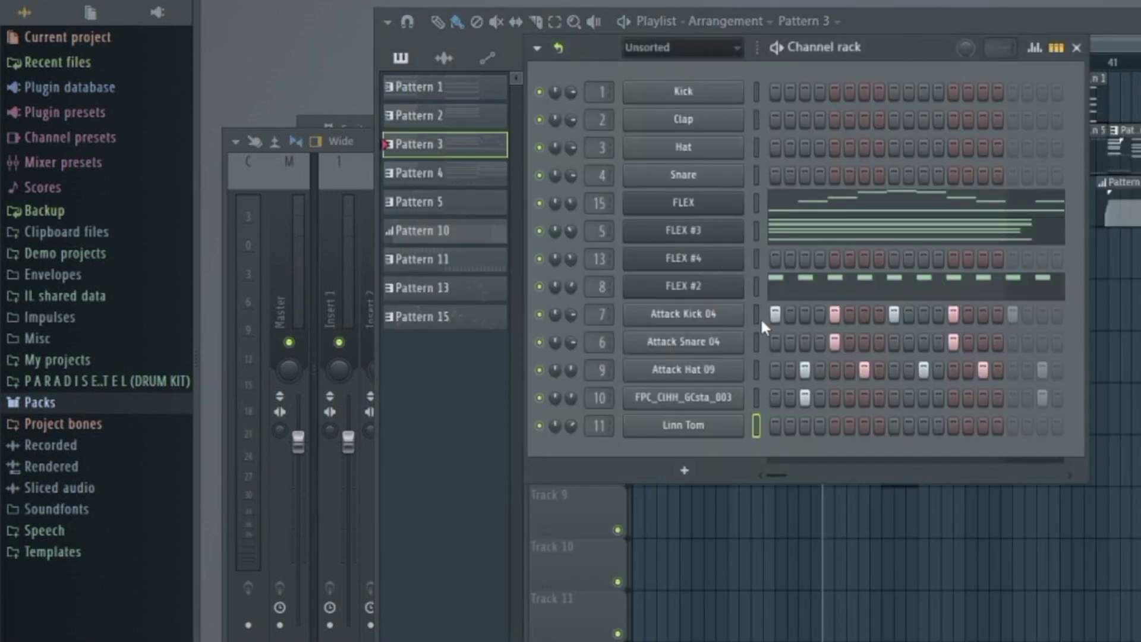
key("F6")
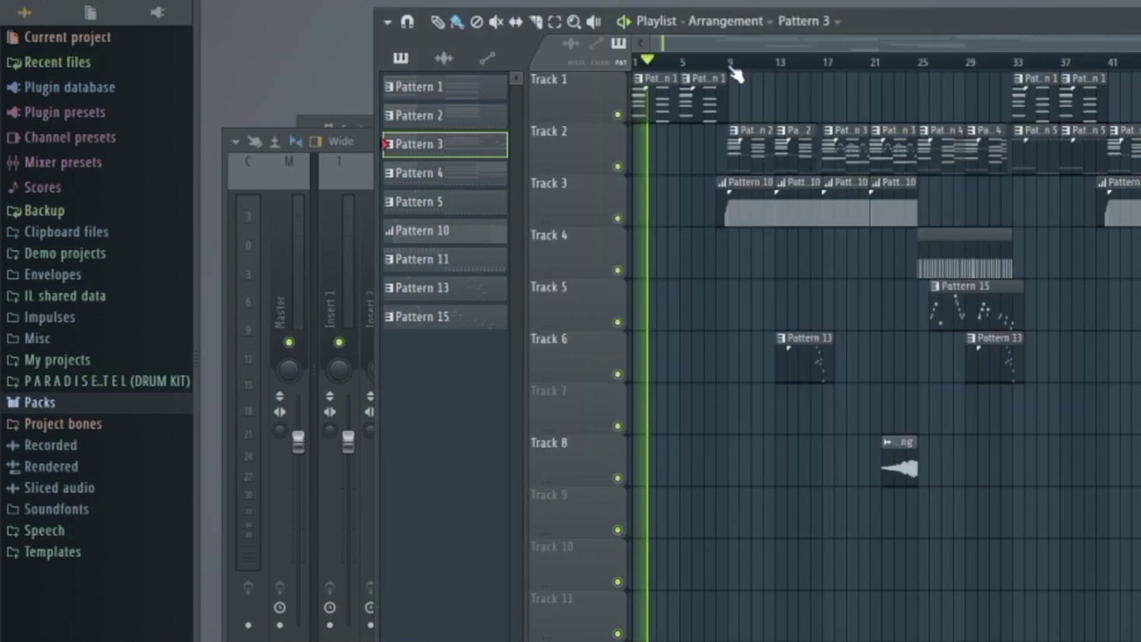
left_click(731, 62)
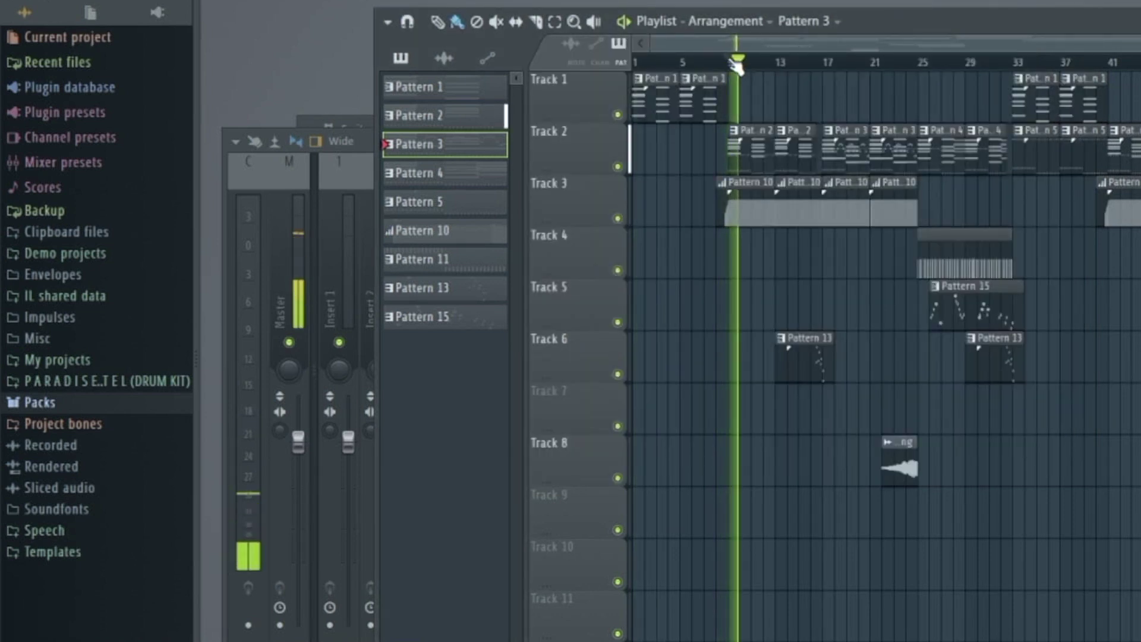
key("F6")
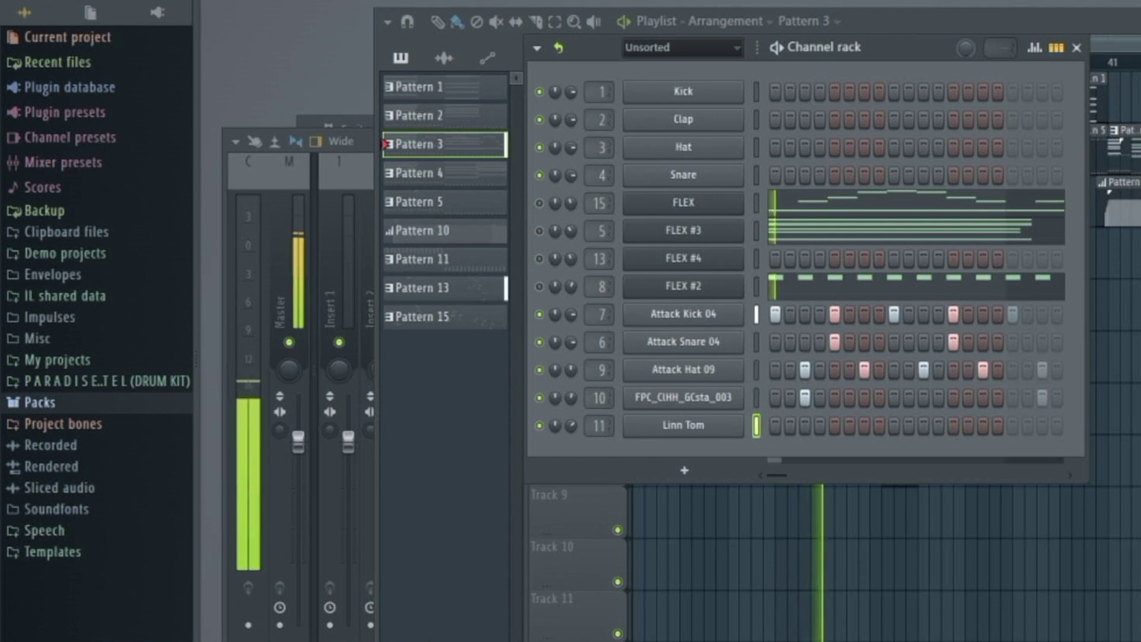
key("space")
key("F6")
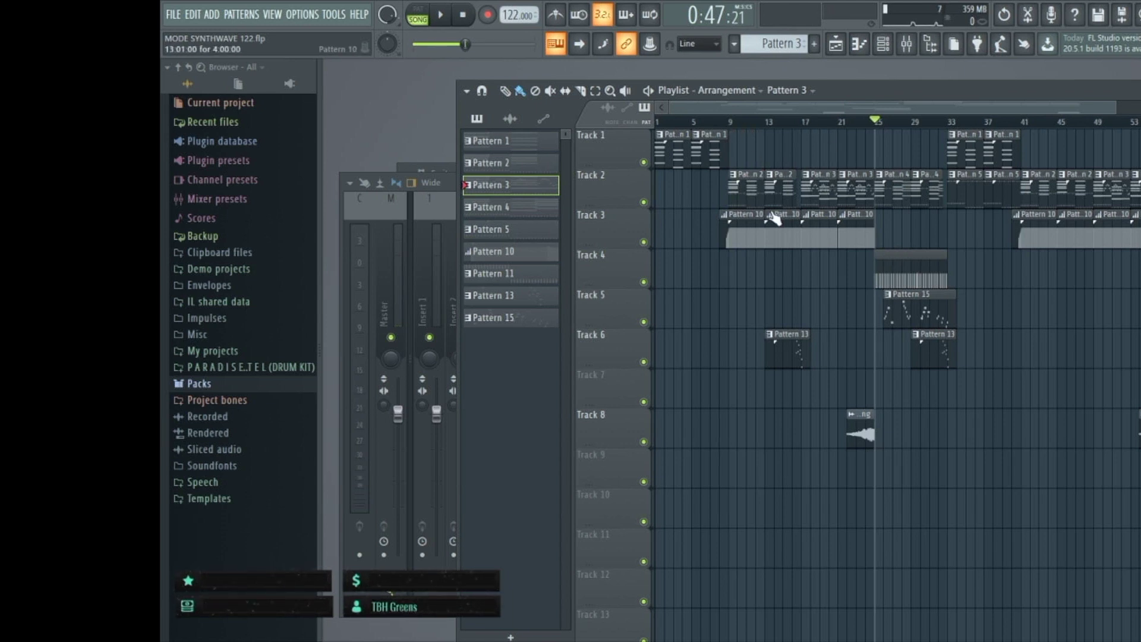
Step: Solo the FLEX #3 channel in the Channel rack and start playback
scroll(758, 126, "up", 2)
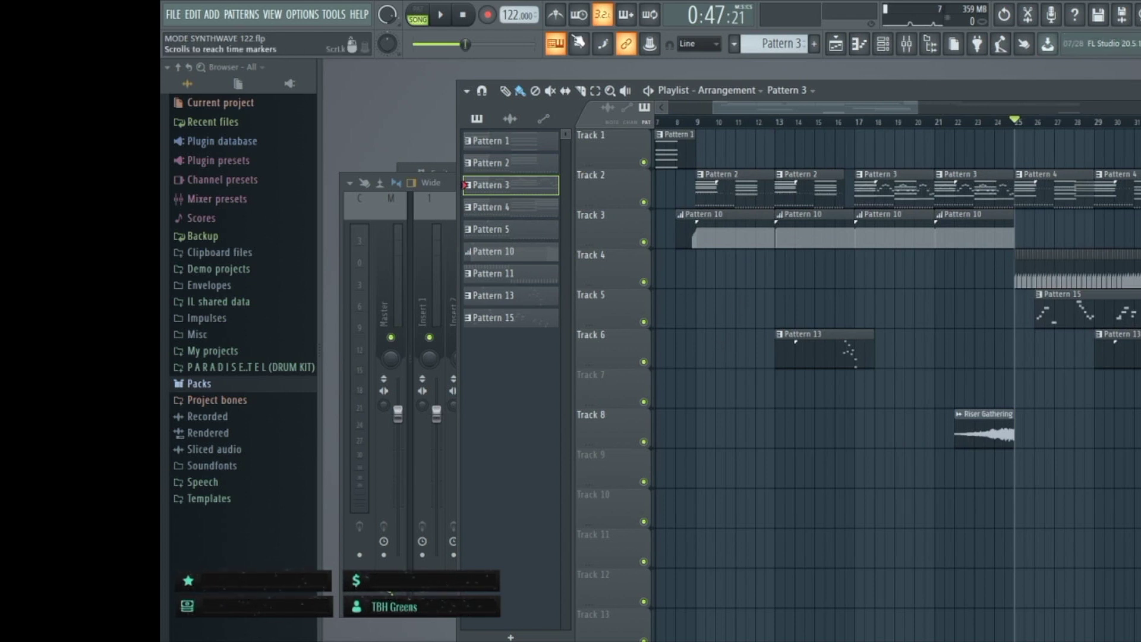
left_click(895, 43)
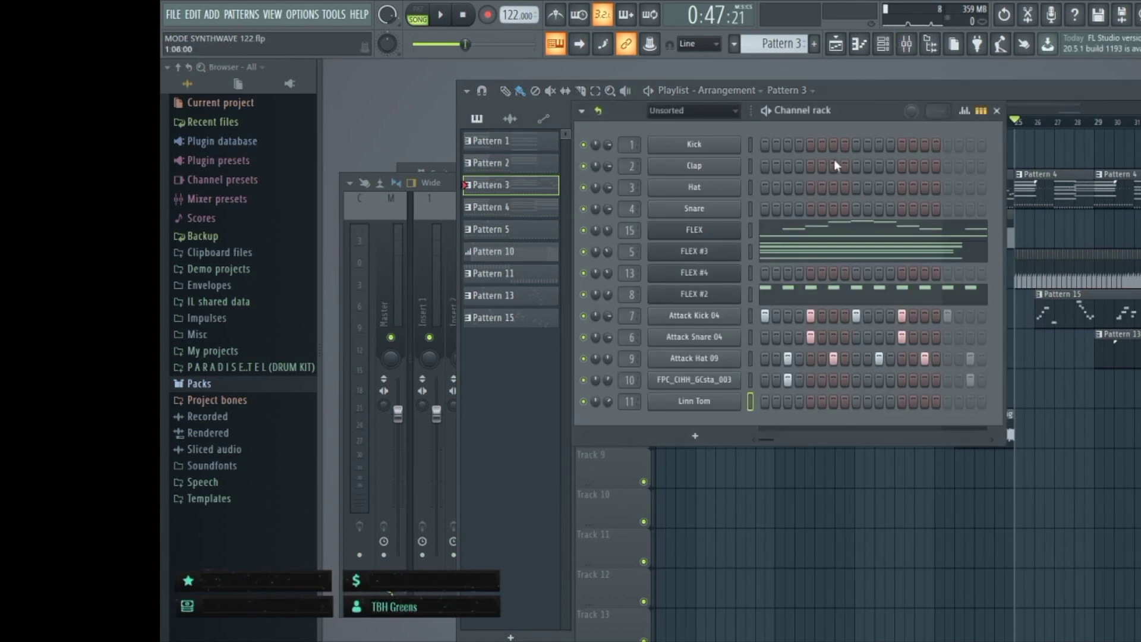
right_click(592, 253)
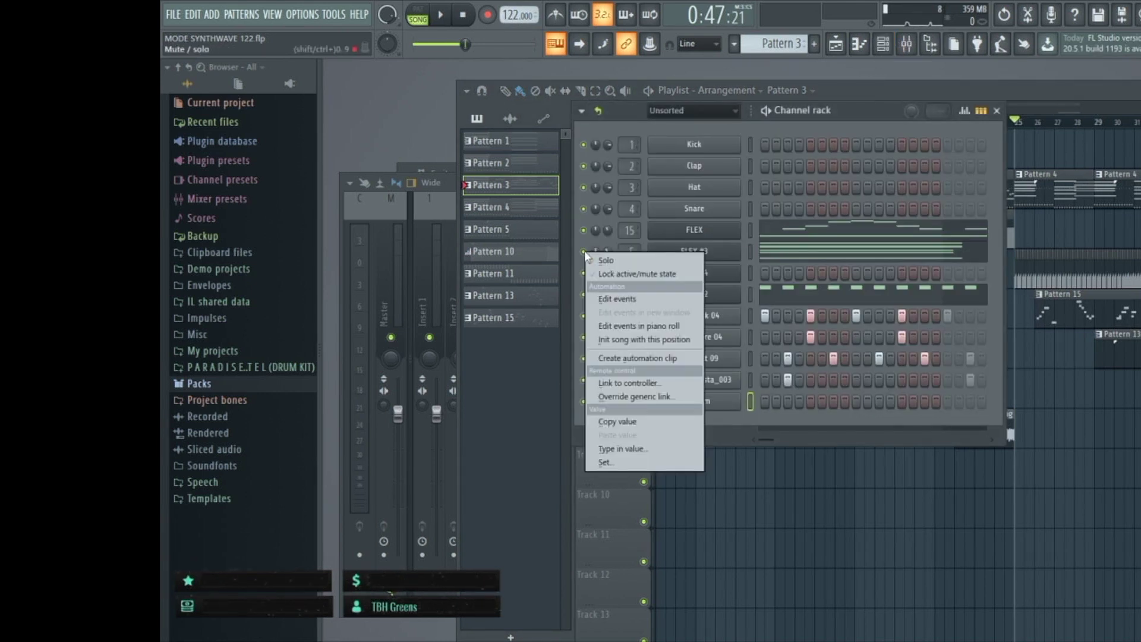
left_click(442, 15)
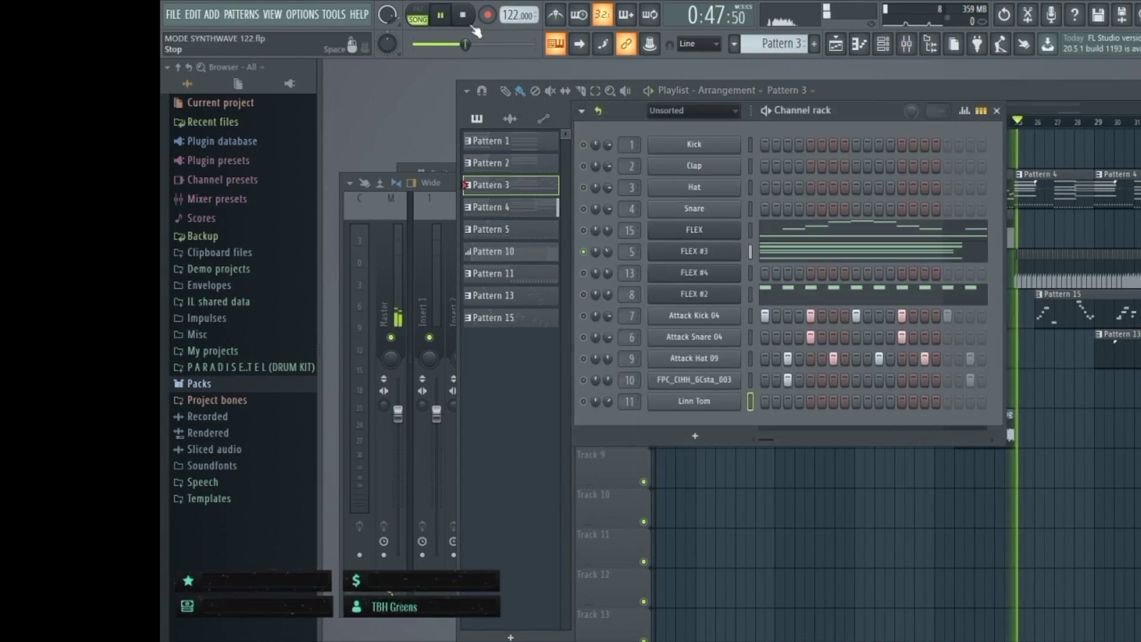
Step: Raise FLEX #3's filter cutoff slightly, then unsolo it so all channels play
left_click(679, 254)
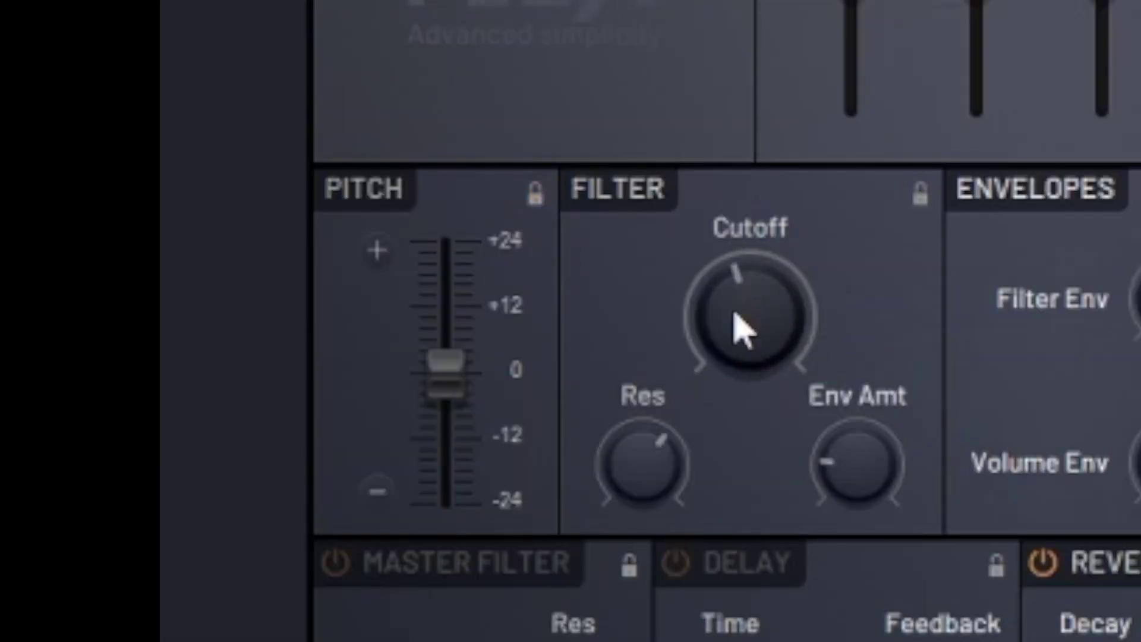
left_click_drag(757, 255, 757, 246)
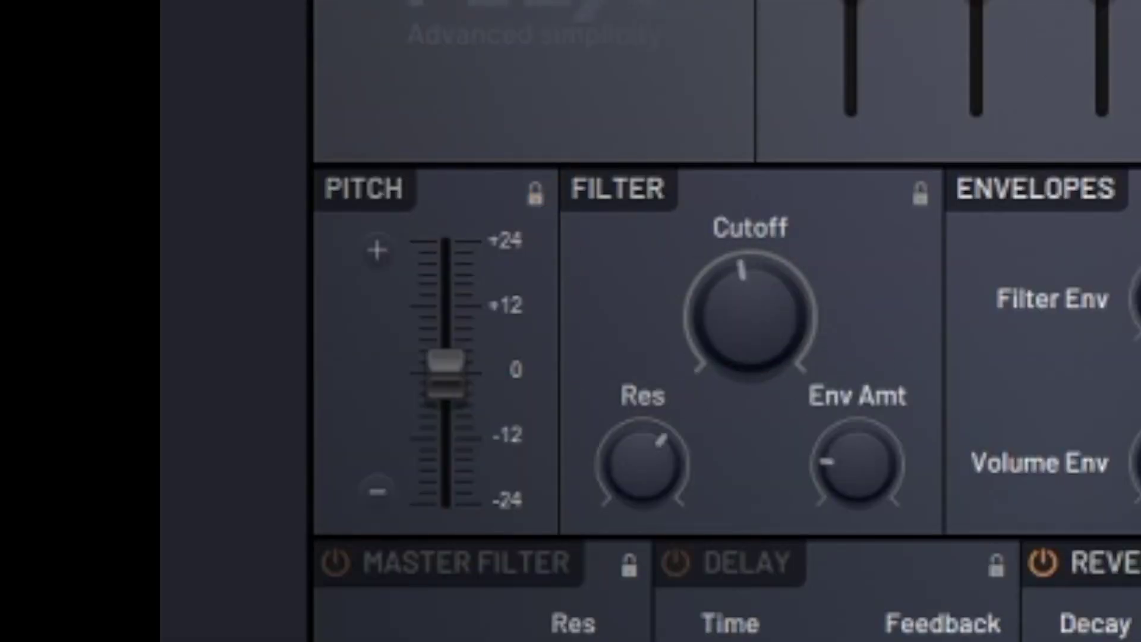
right_click(595, 252)
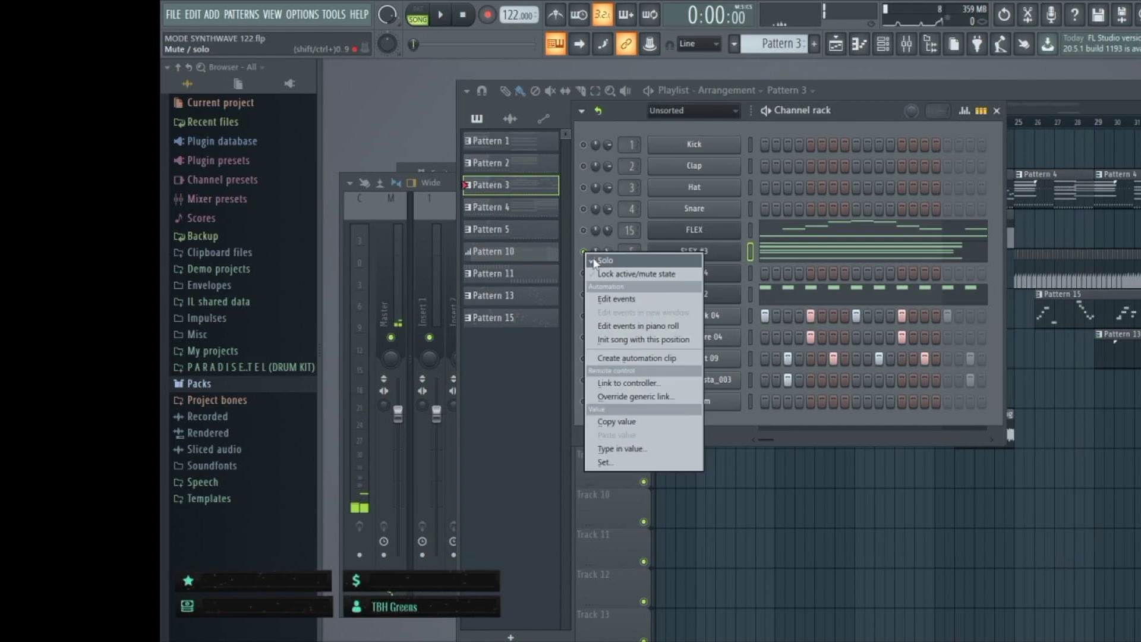
left_click(624, 261)
left_click(1064, 114)
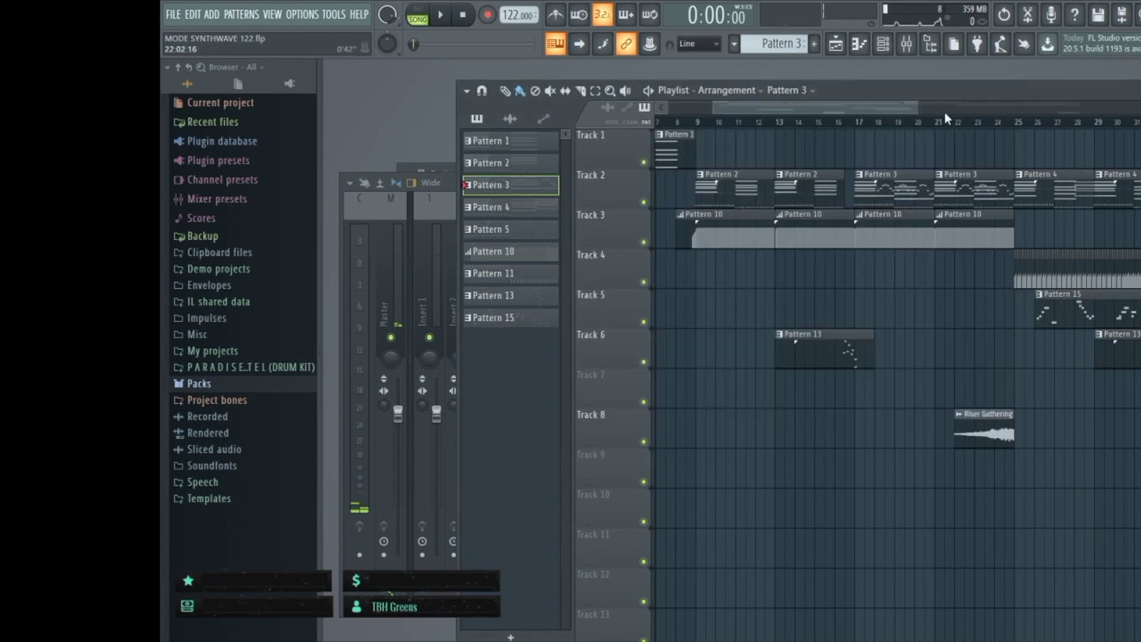
left_click_drag(919, 109, 1079, 109)
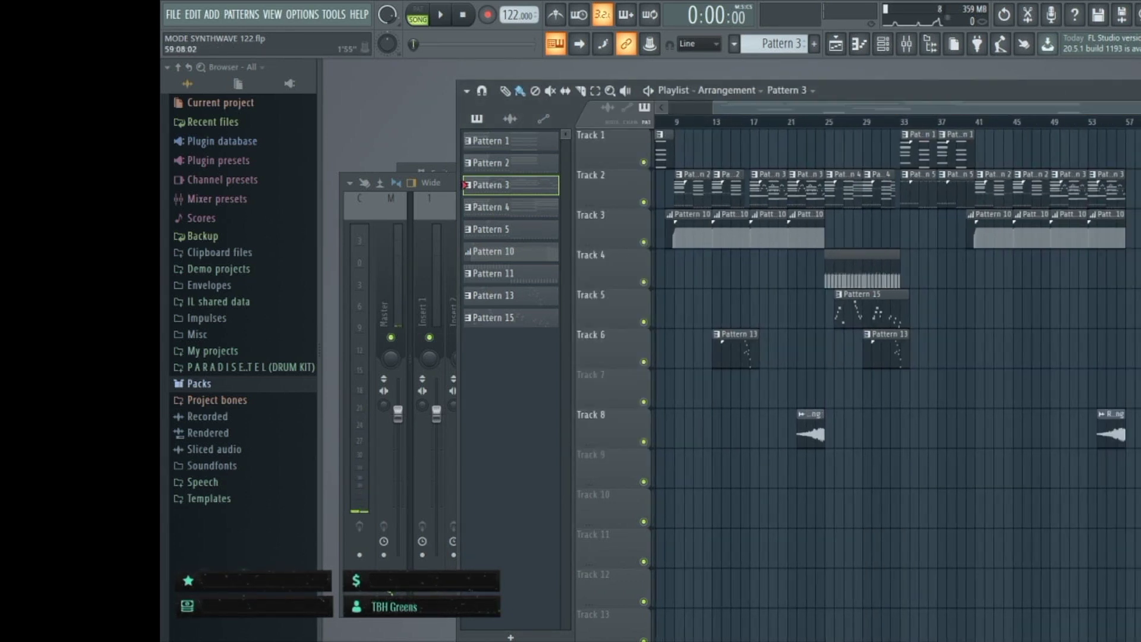
left_click(828, 126)
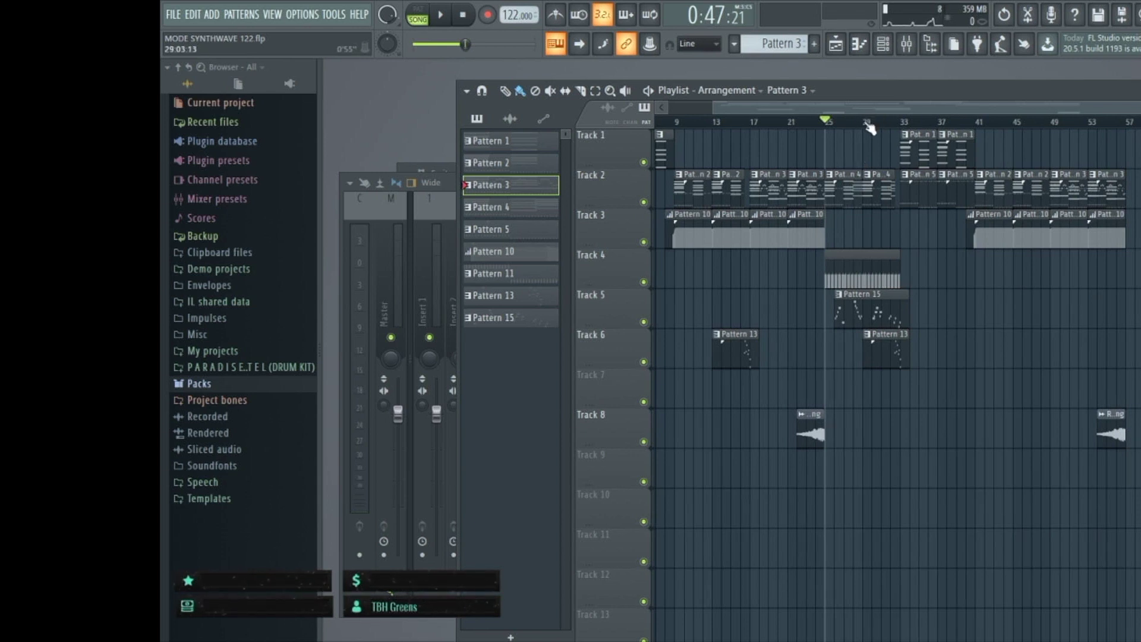
scroll(866, 123, "up", 1)
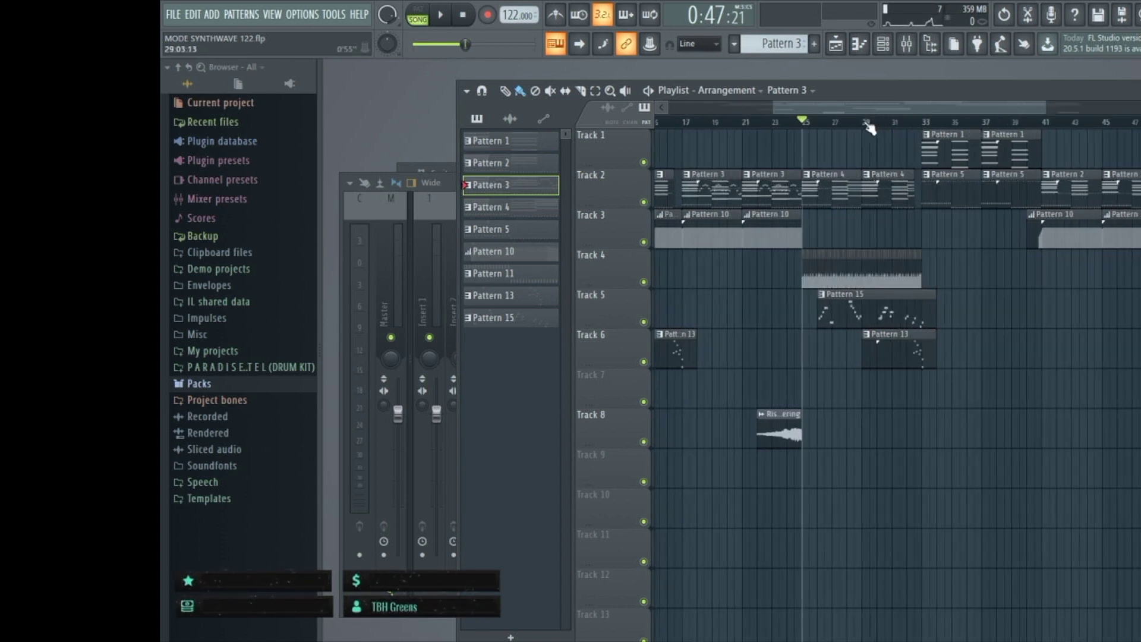
scroll(866, 123, "up", 1)
scroll(866, 123, "up", 1)
scroll(866, 123, "up", 1)
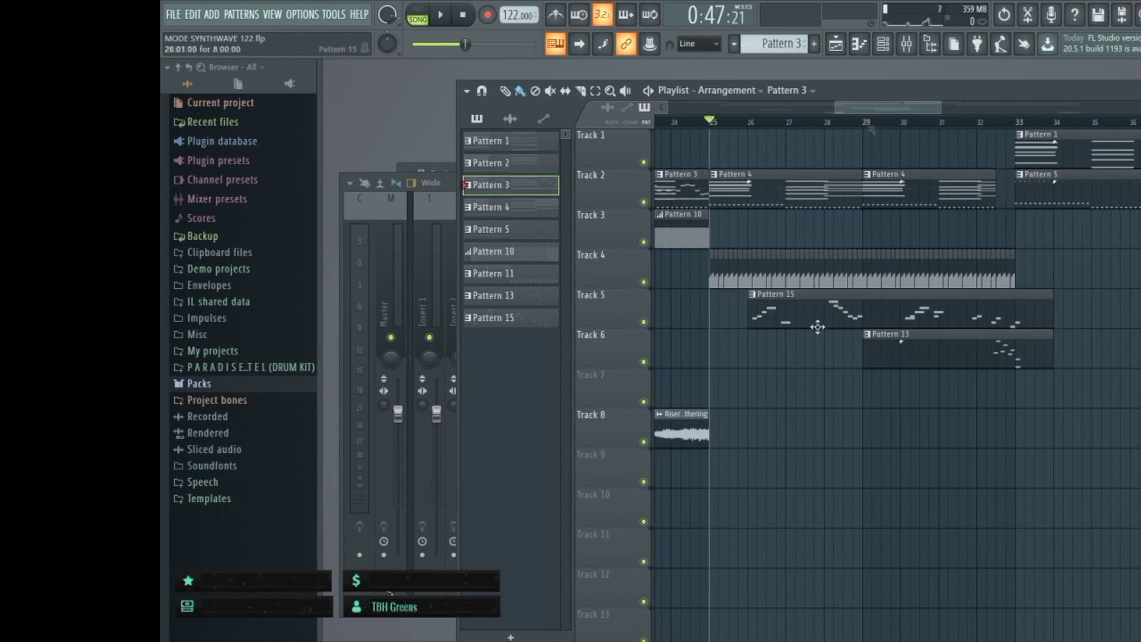
left_click(748, 125)
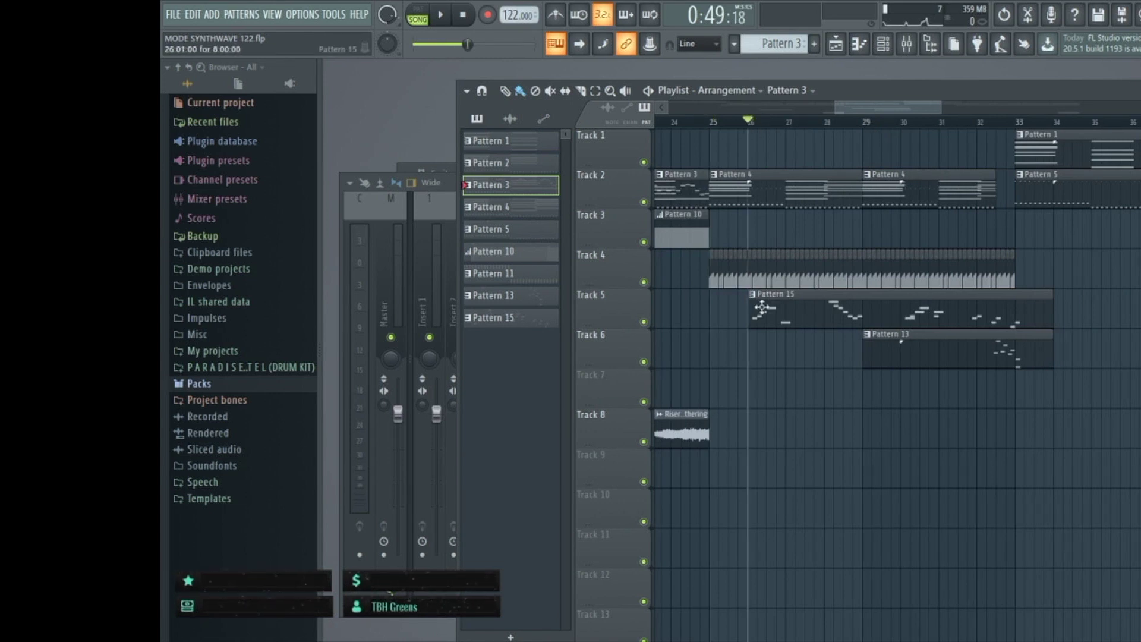
left_click(448, 24)
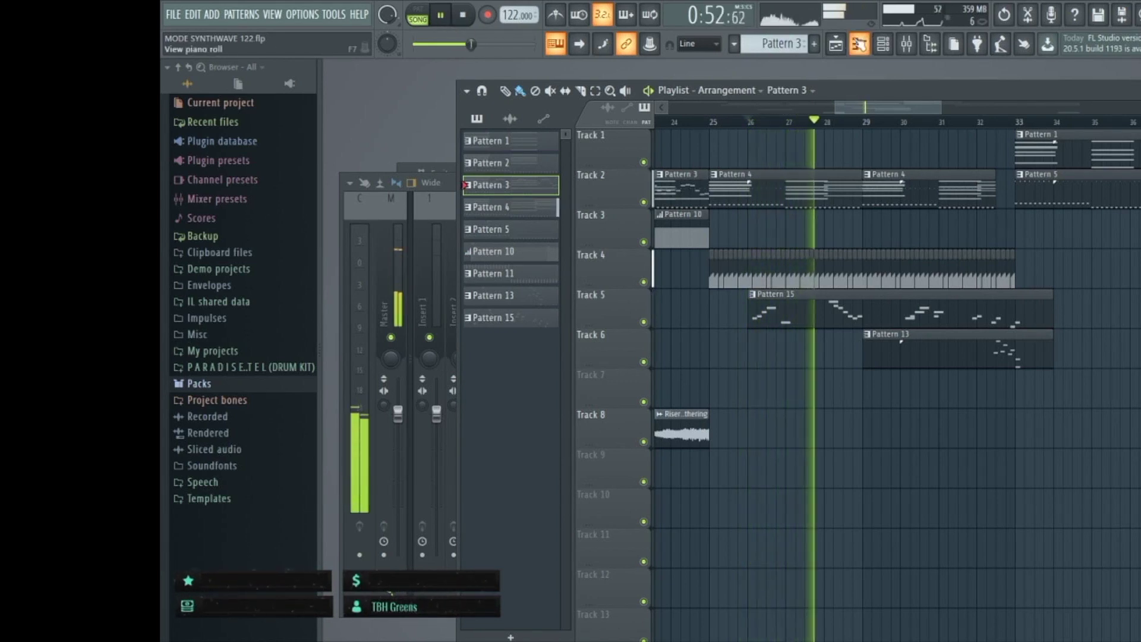
left_click(884, 45)
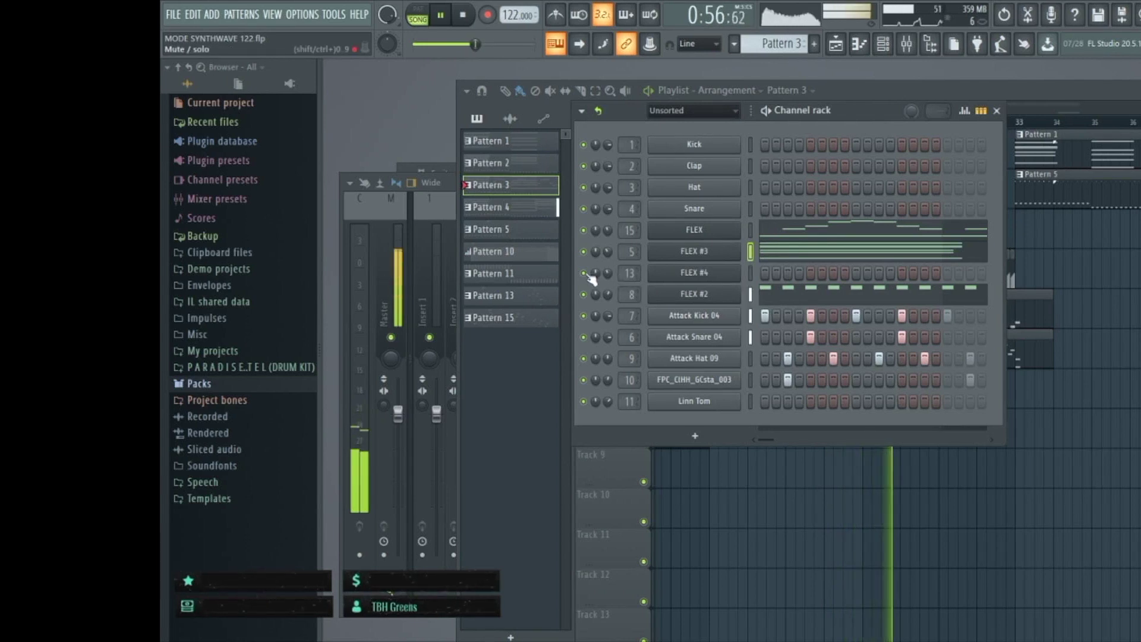
left_click(838, 46)
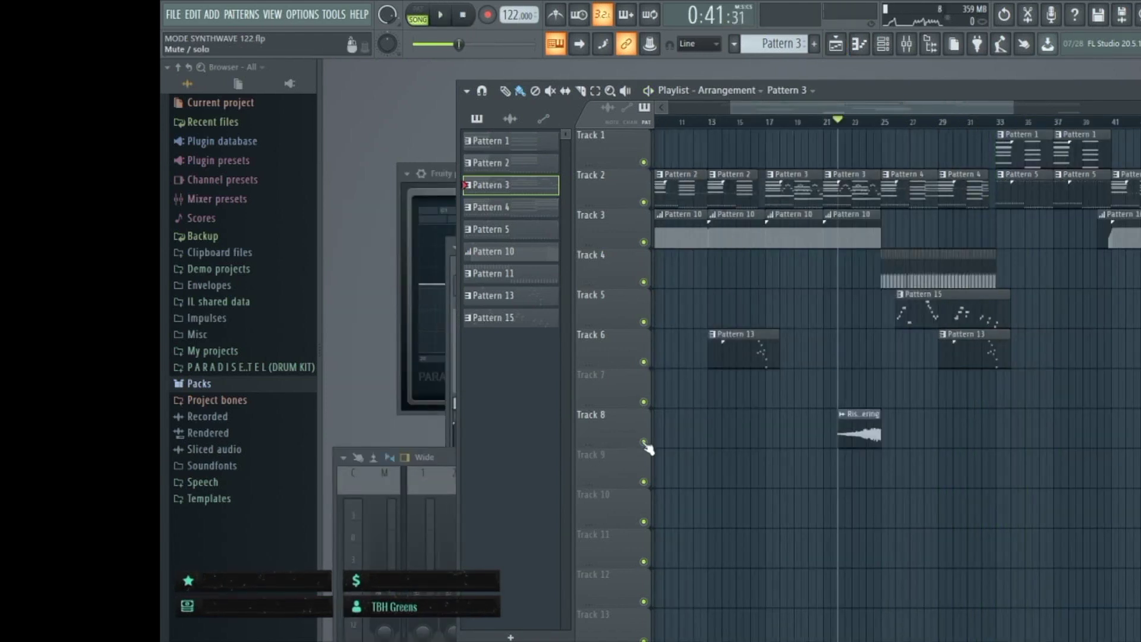
Step: Solo Track 8 in the Playlist, play the riser sample, then stop
right_click(644, 442)
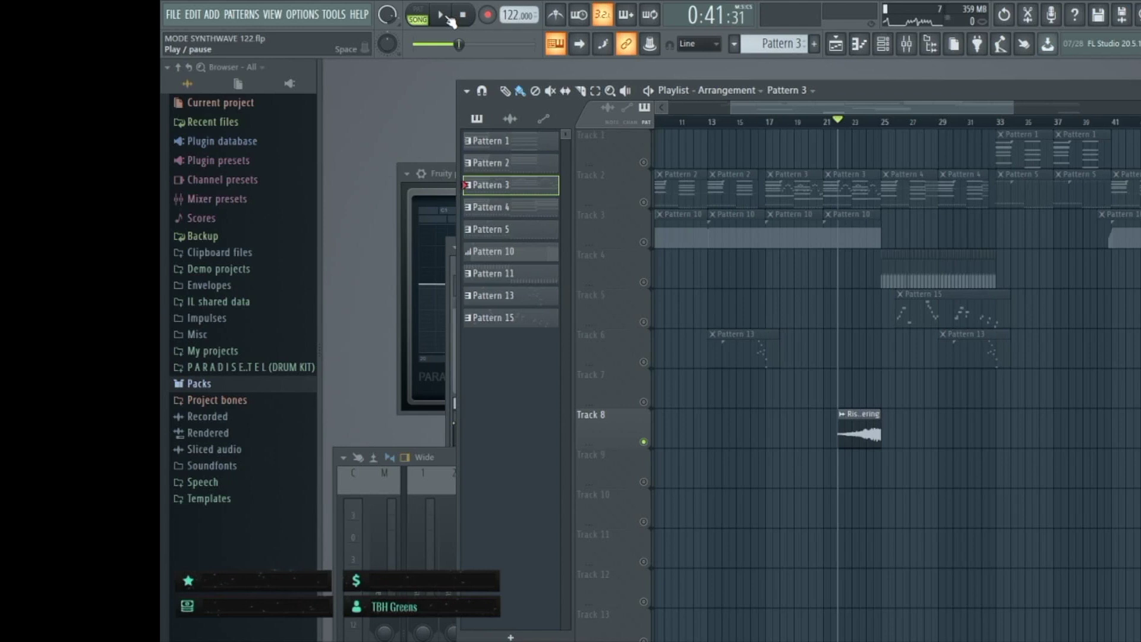
left_click(450, 21)
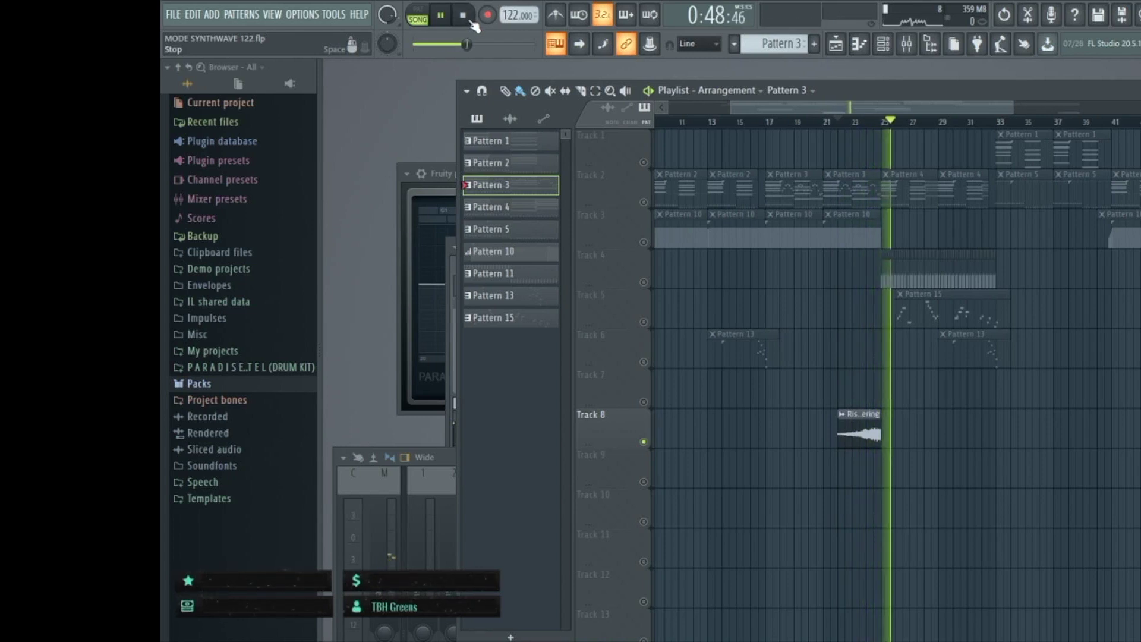
left_click(472, 23)
left_click(463, 16)
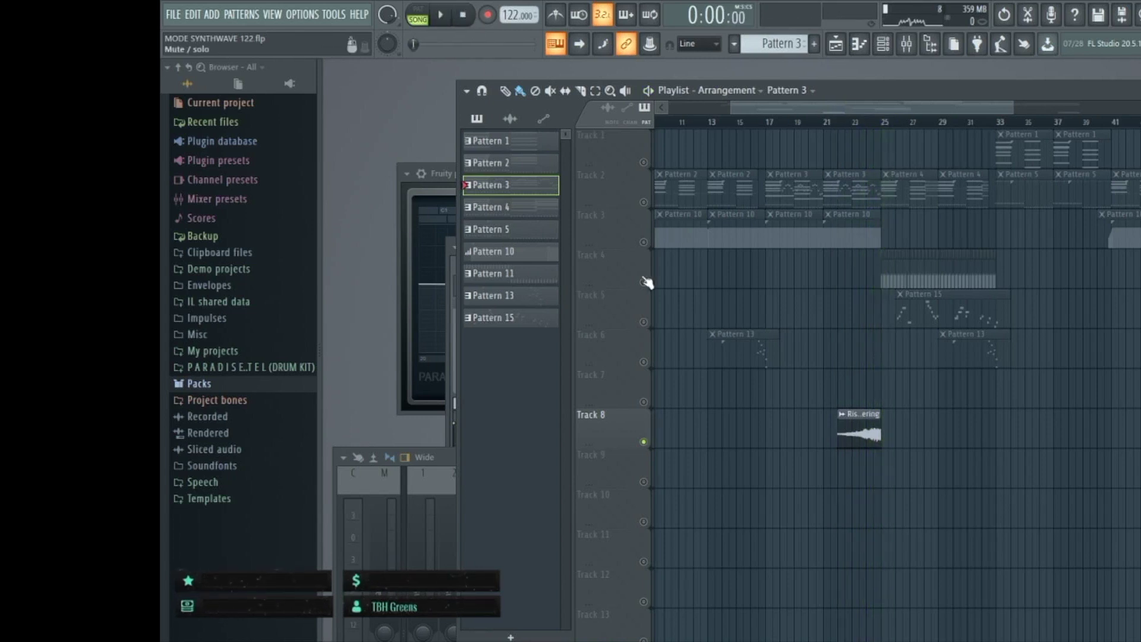